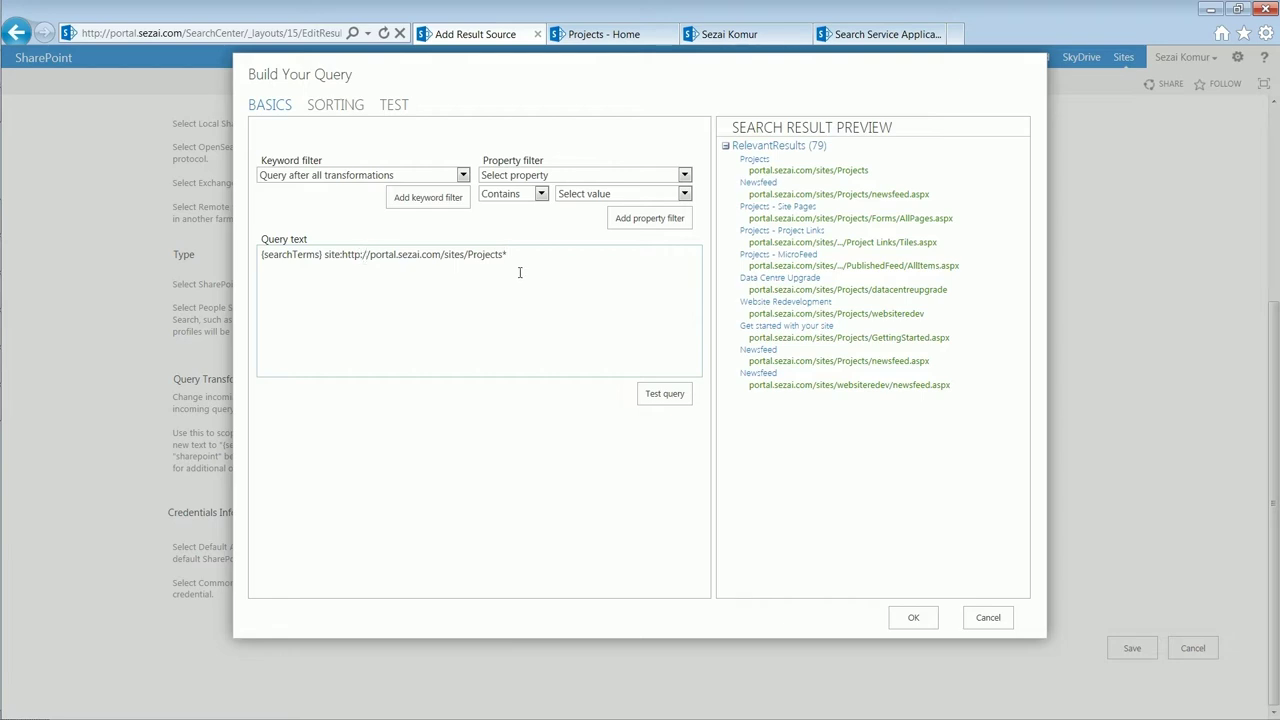
Test the query text with the colon after http removed, restore the colon and retest the query
key("BackSpace")
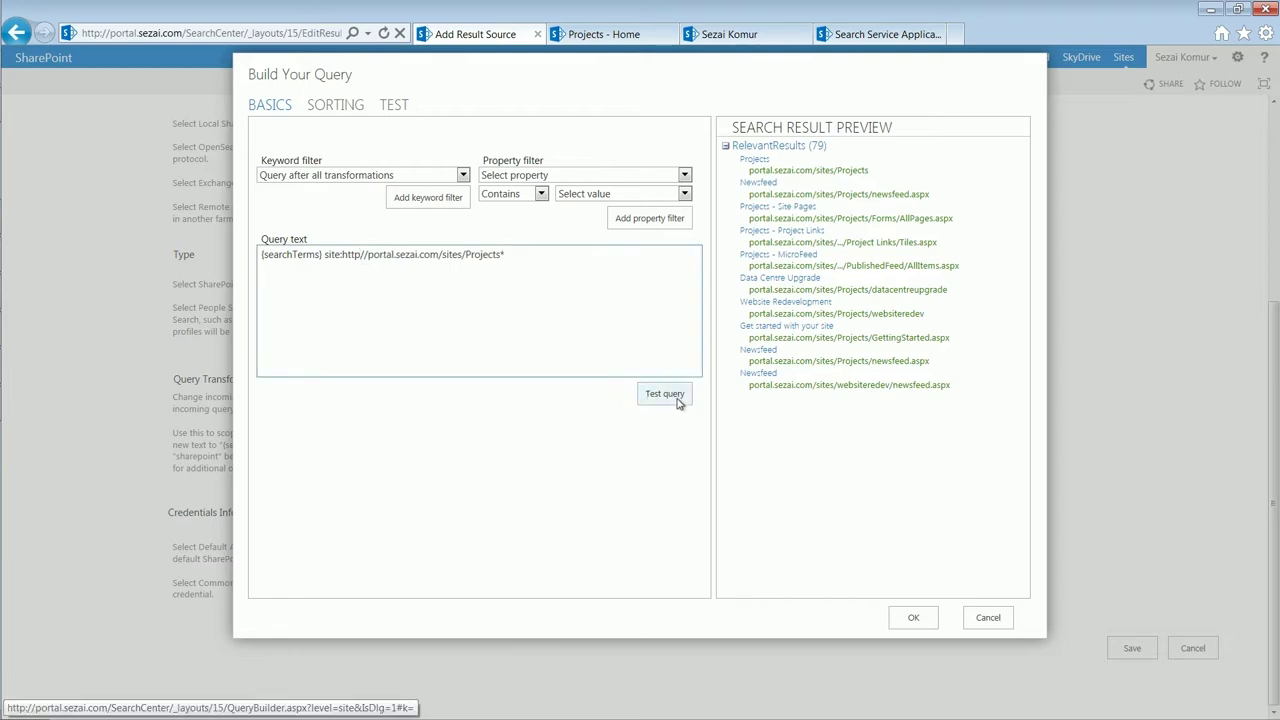
left_click(668, 394)
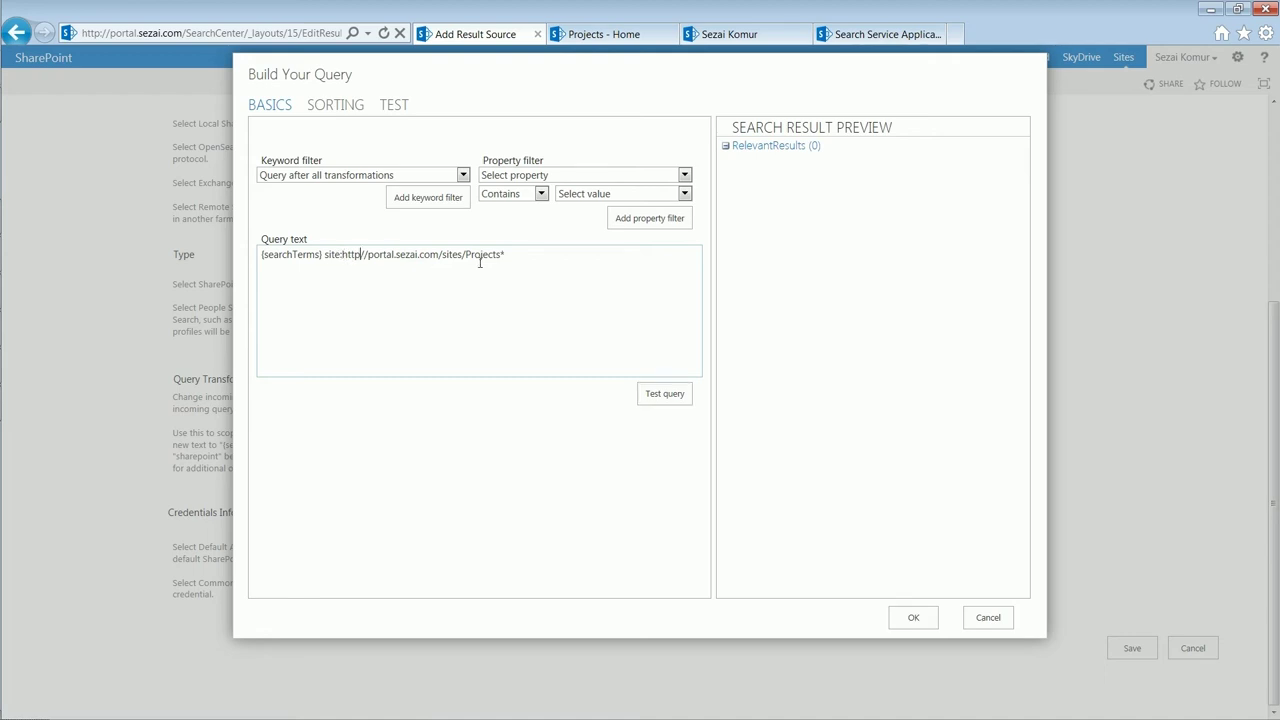
type(":")
left_click(660, 393)
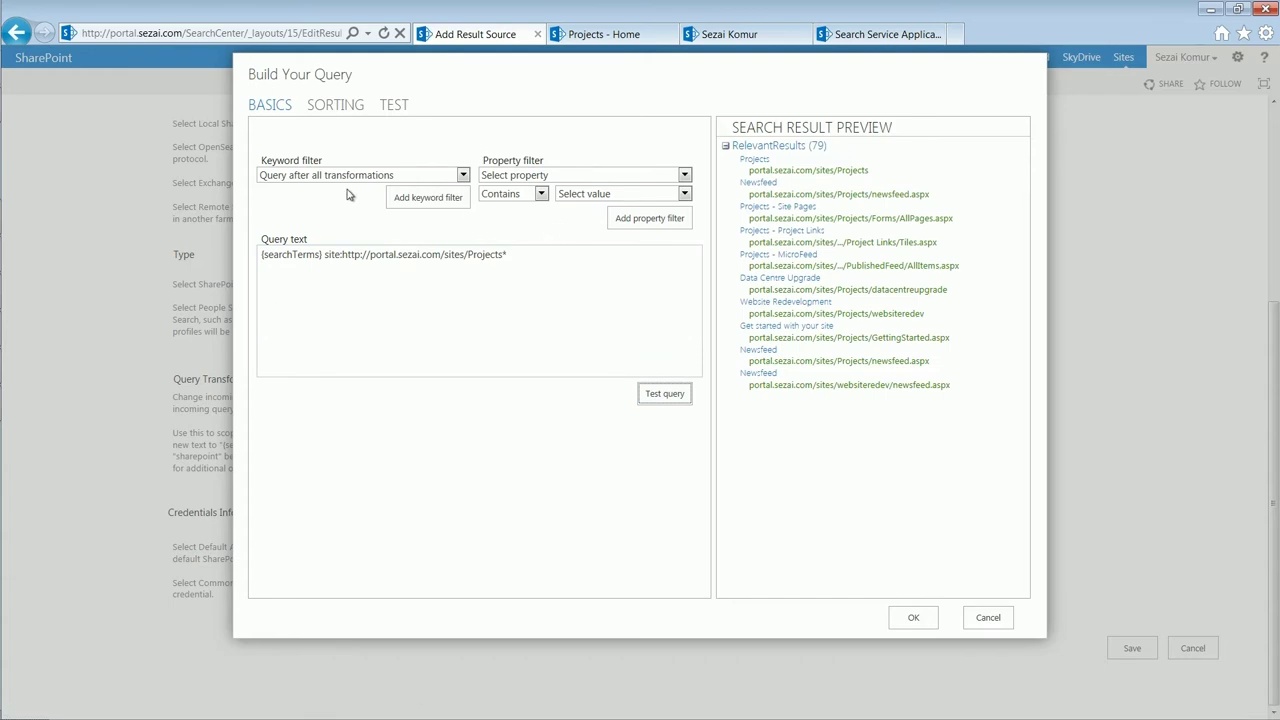
Look over the keyword filter choices, accept the built query and save the new result source
left_click(291, 175)
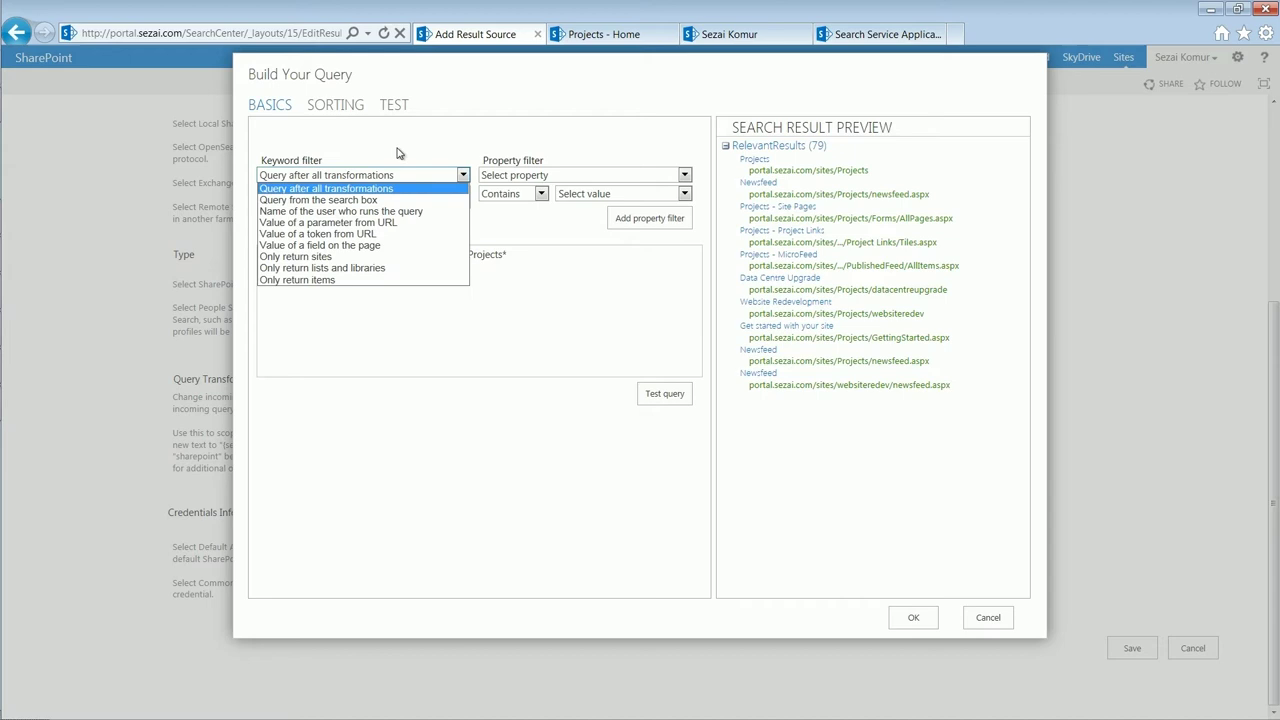
left_click(497, 170)
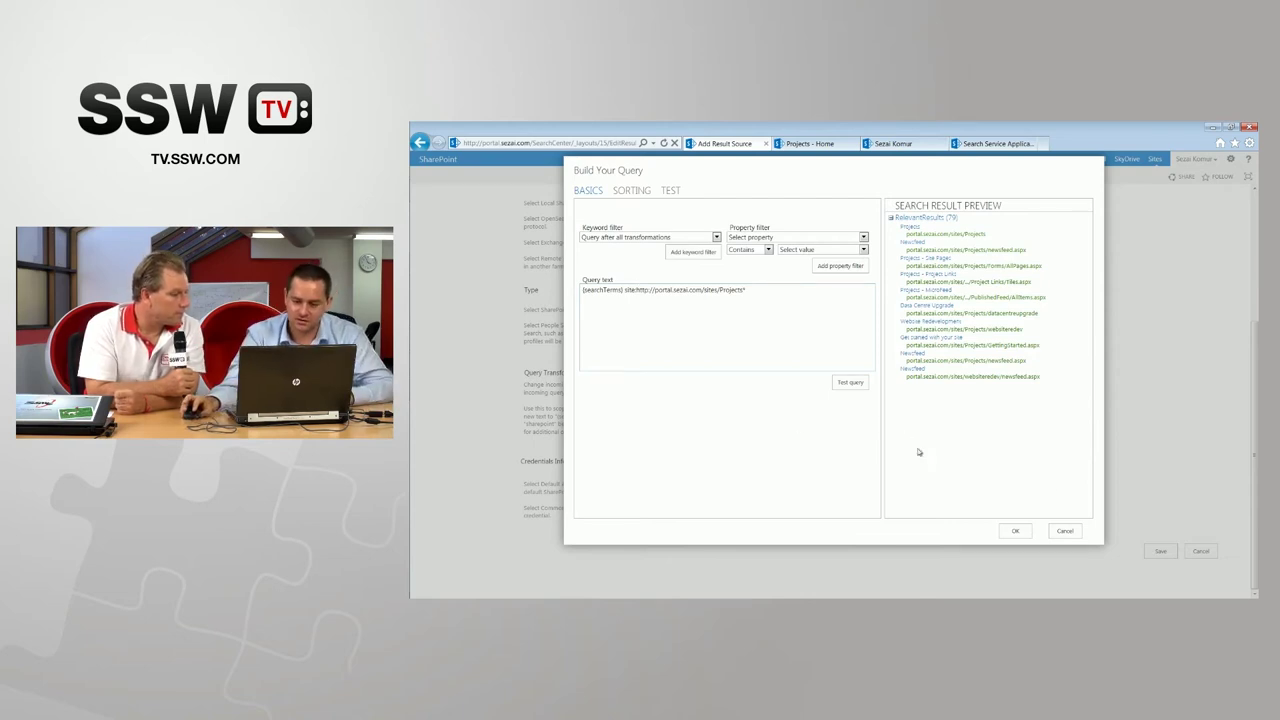
left_click(1016, 532)
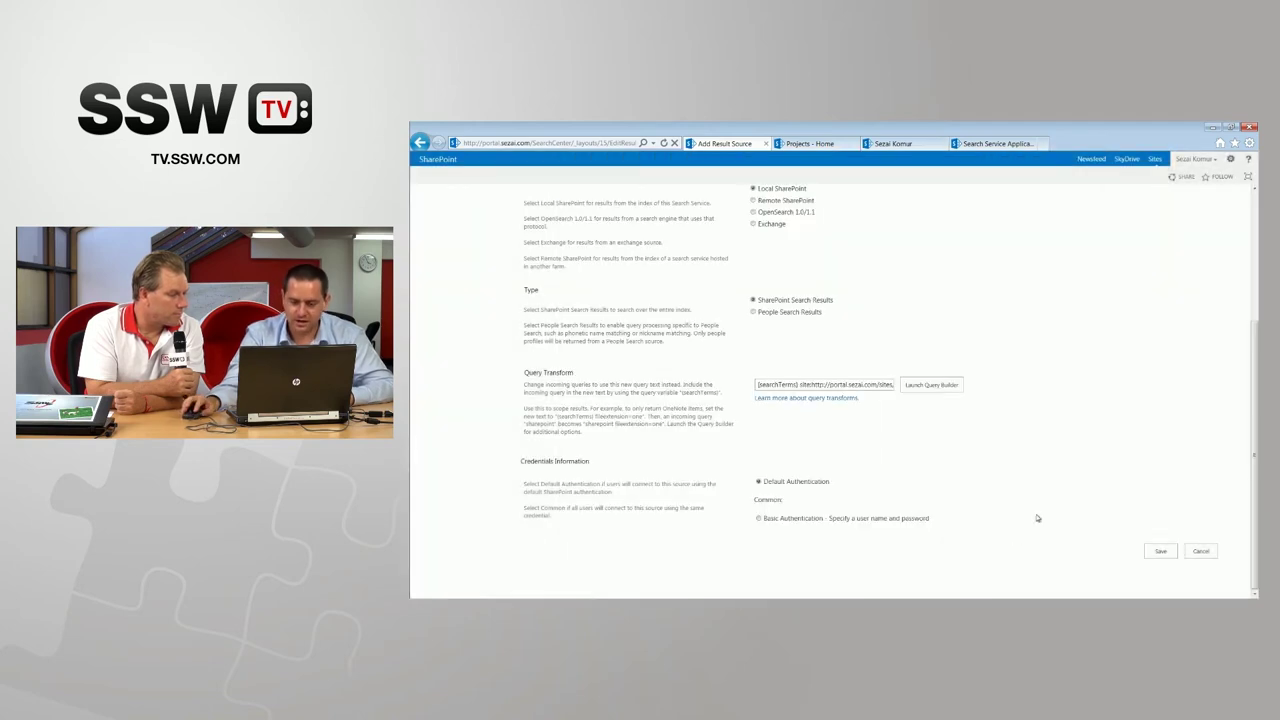
left_click(1160, 551)
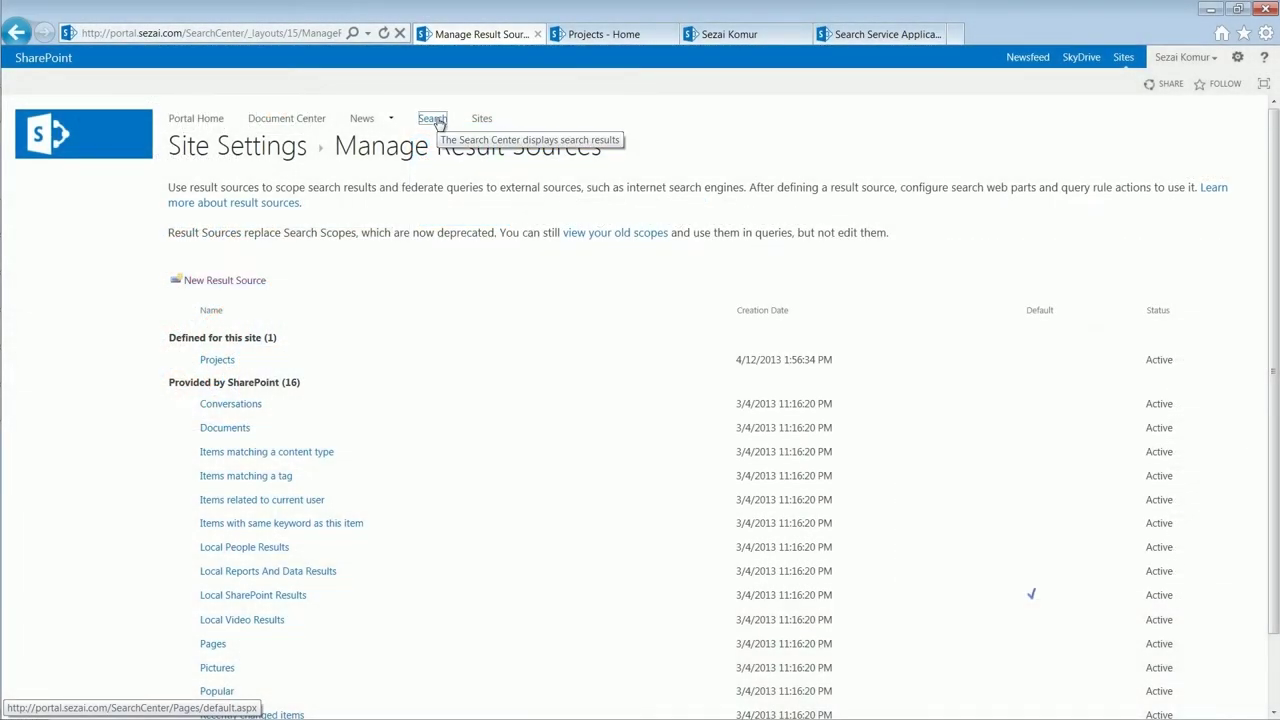
Add a new page named projectresults to the Search Center site
left_click(698, 201)
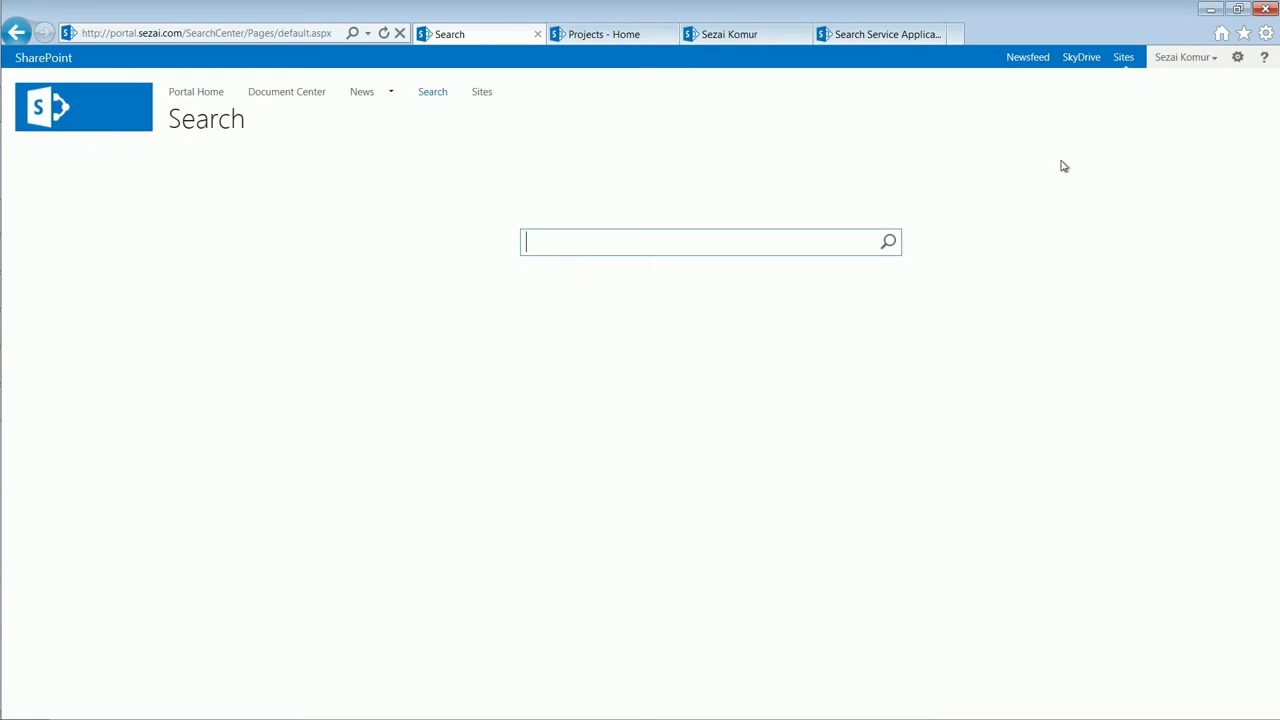
left_click(1238, 57)
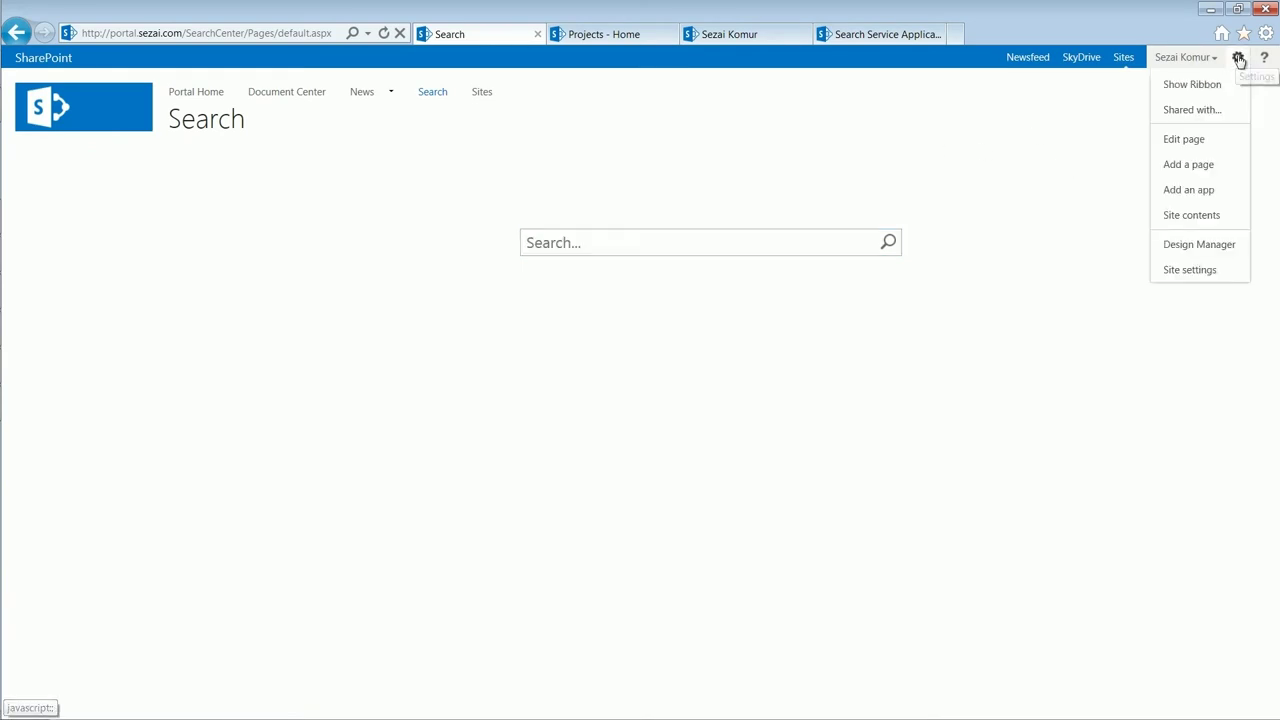
left_click(1191, 167)
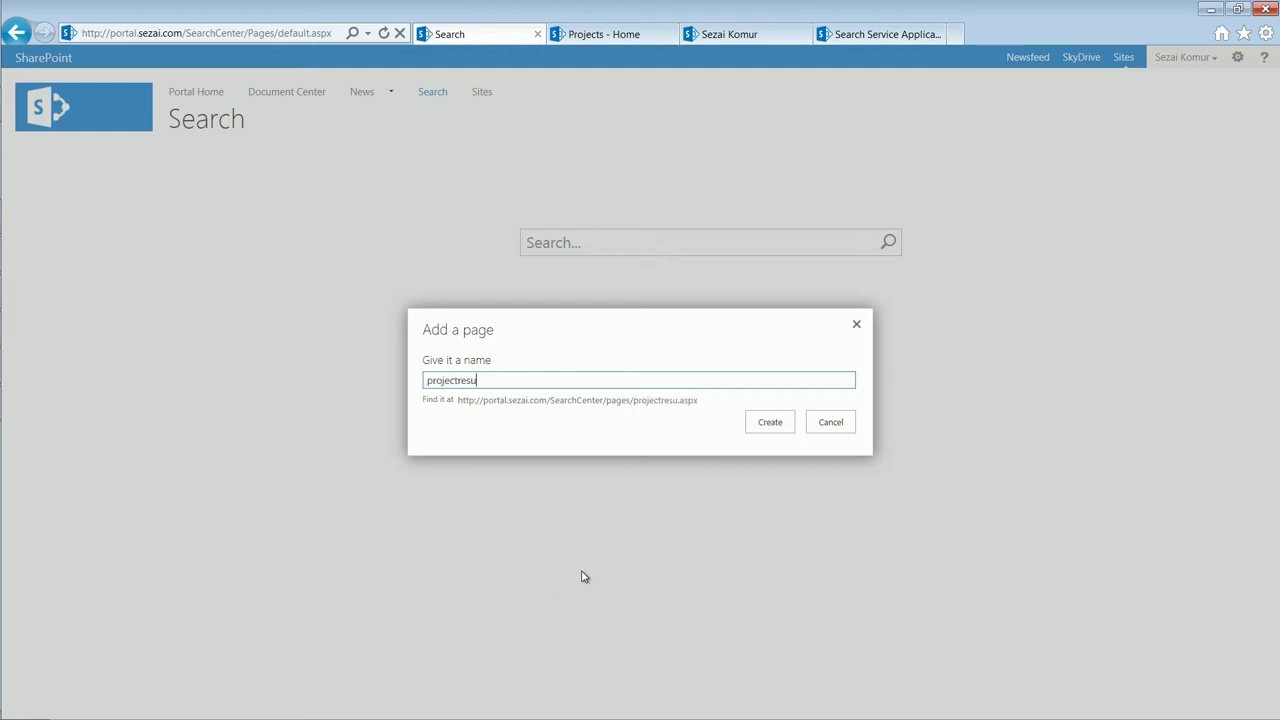
left_click(778, 423)
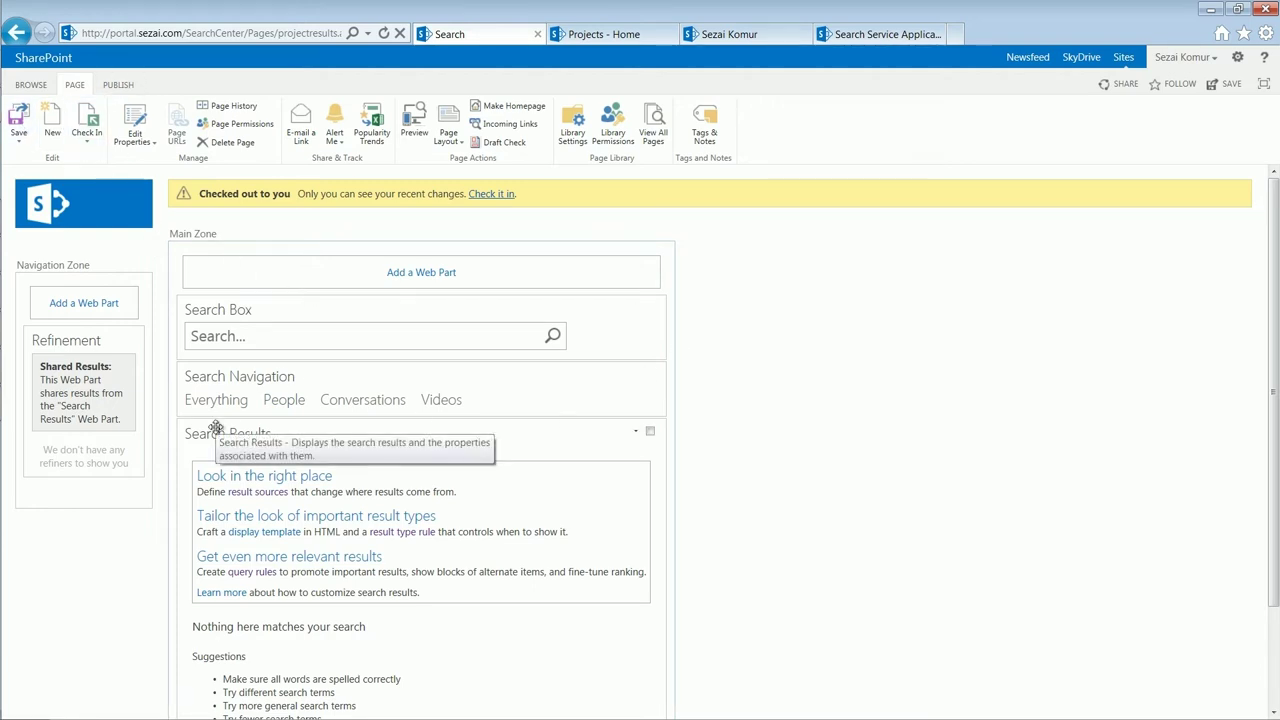
Set the Search Results web part's query to use the Projects result source and apply the web part properties
left_click(635, 431)
left_click(594, 528)
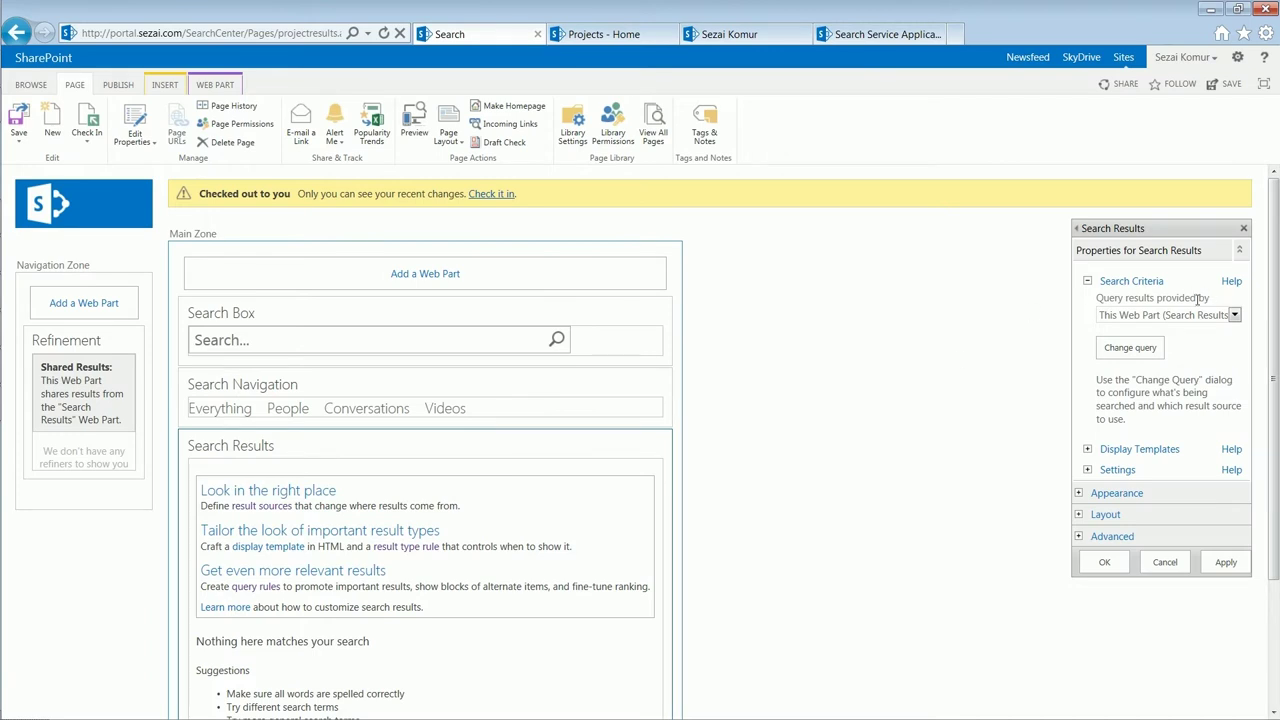
left_click(1130, 348)
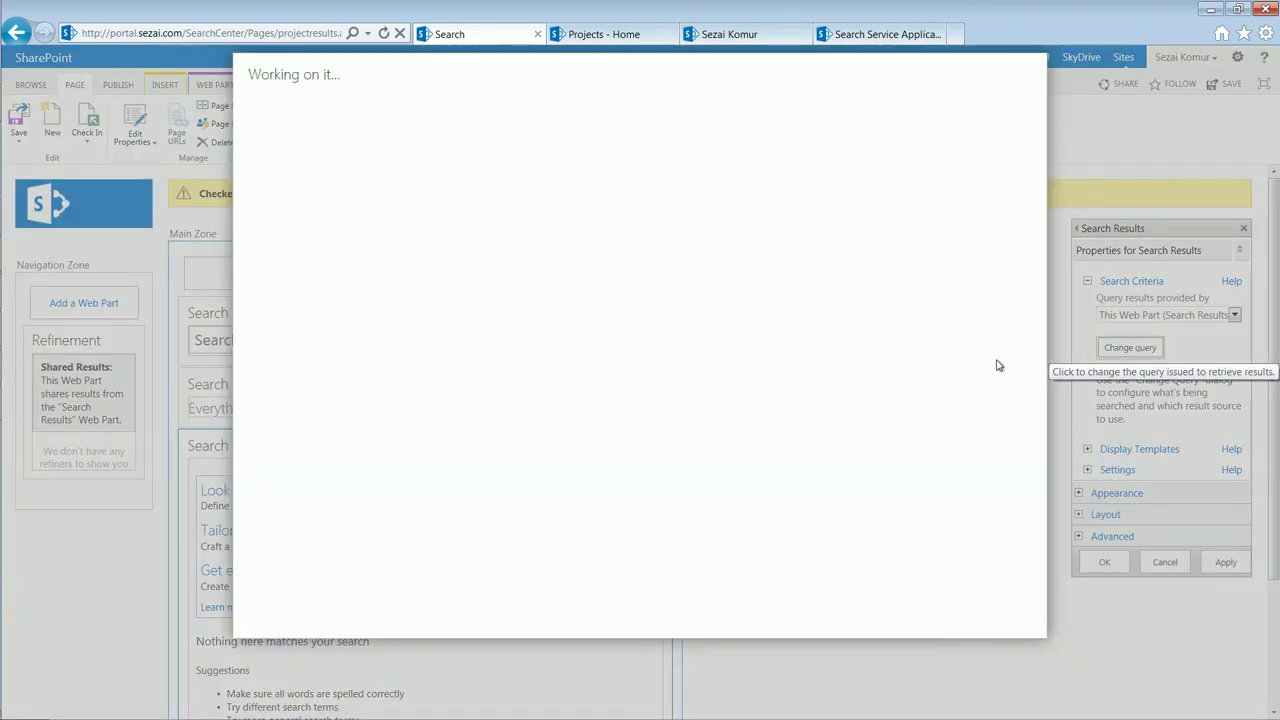
left_click(598, 168)
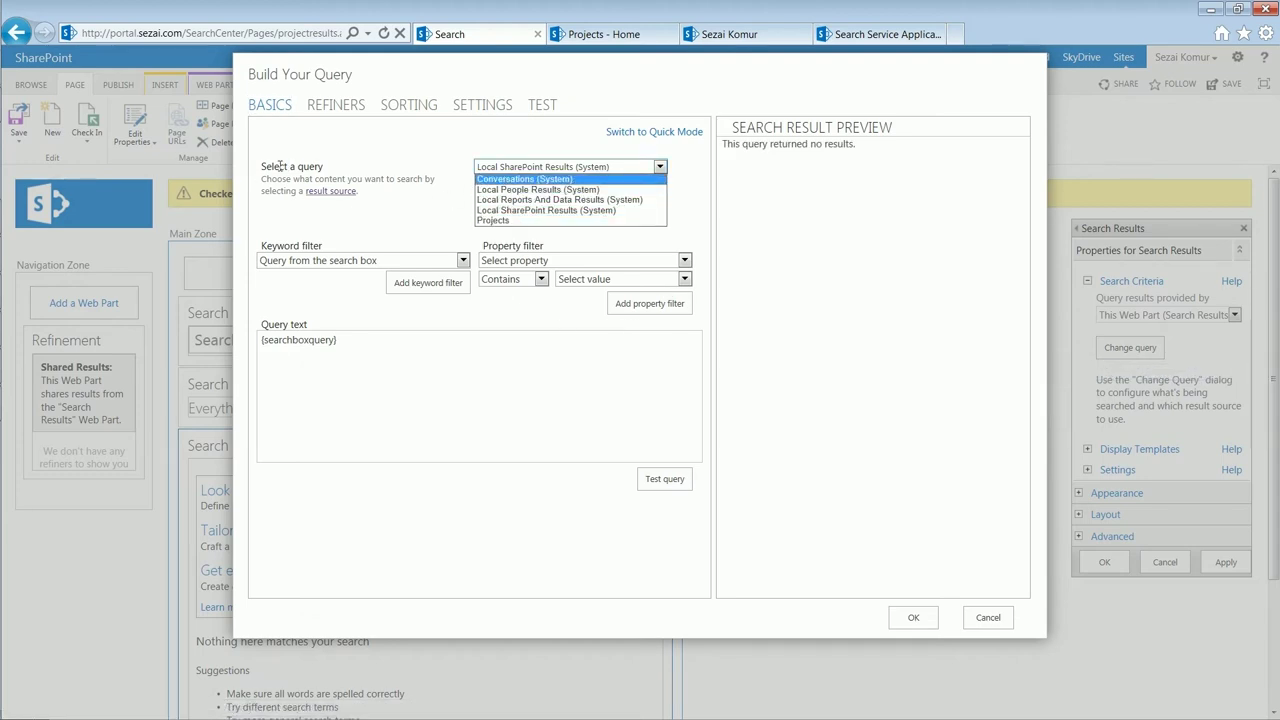
left_click(498, 220)
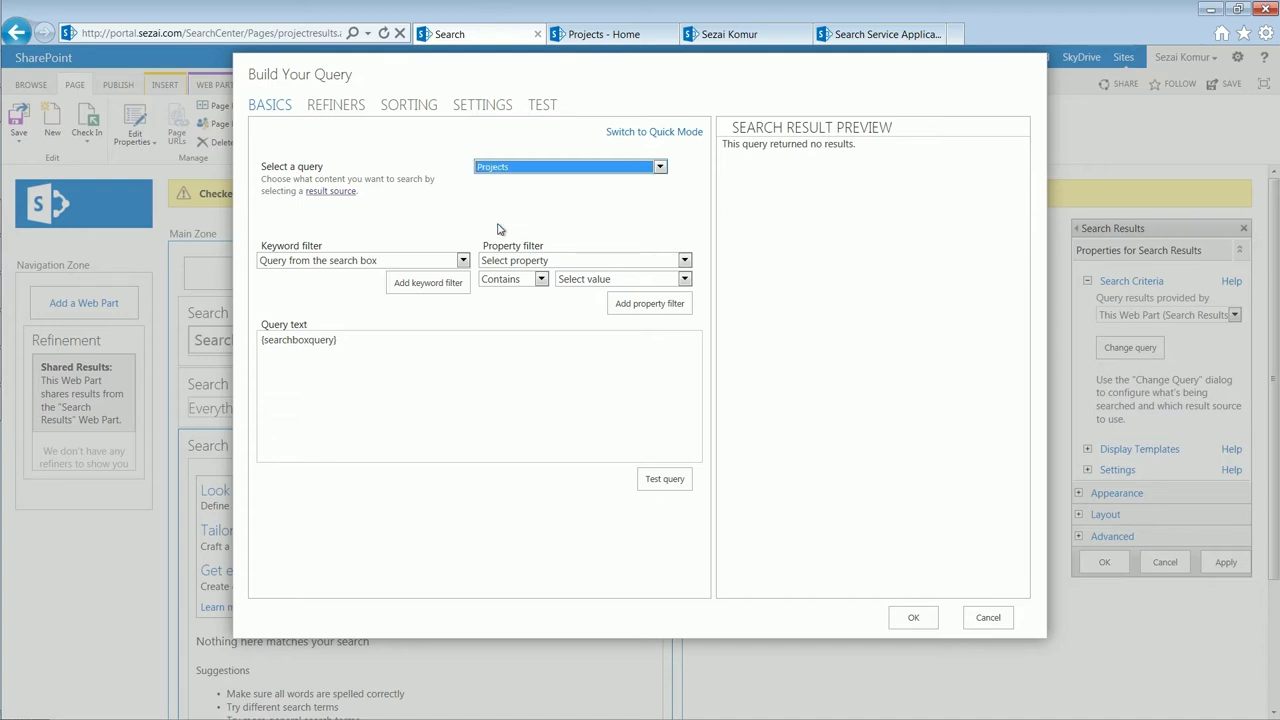
left_click(914, 620)
left_click(1104, 562)
right_click(942, 543)
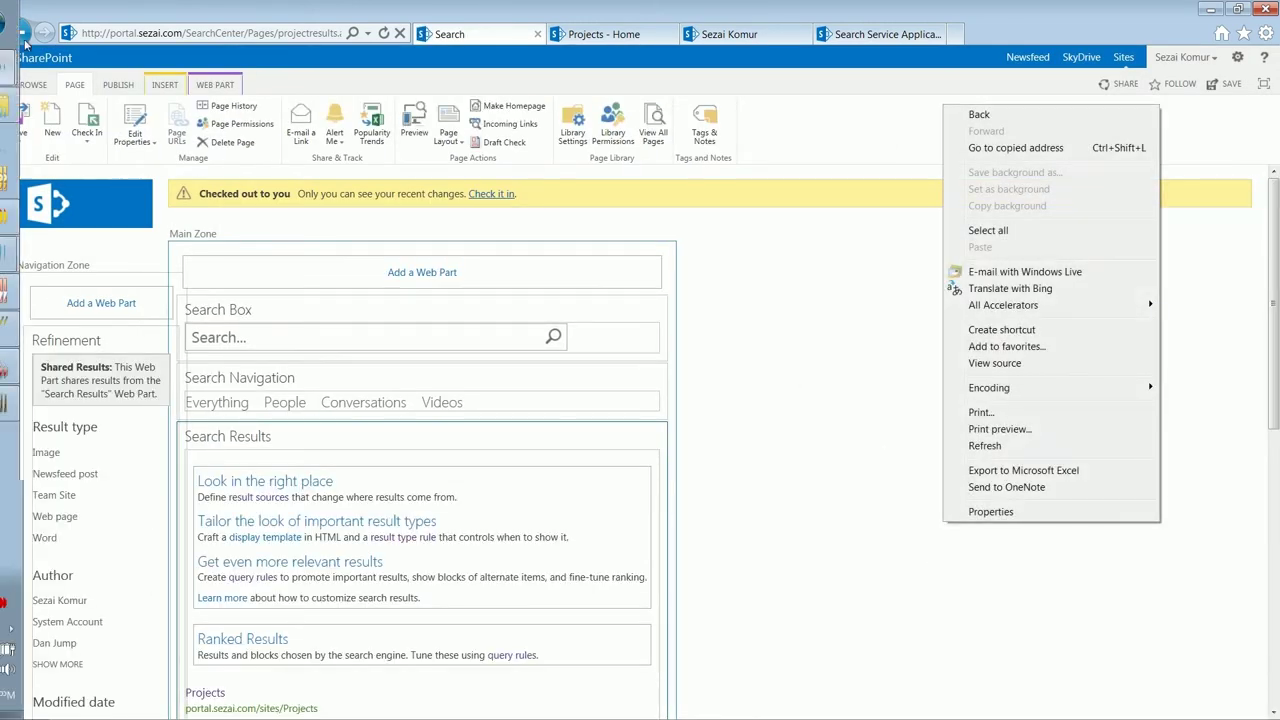
Publish the projectresults page
left_click(116, 86)
left_click(22, 120)
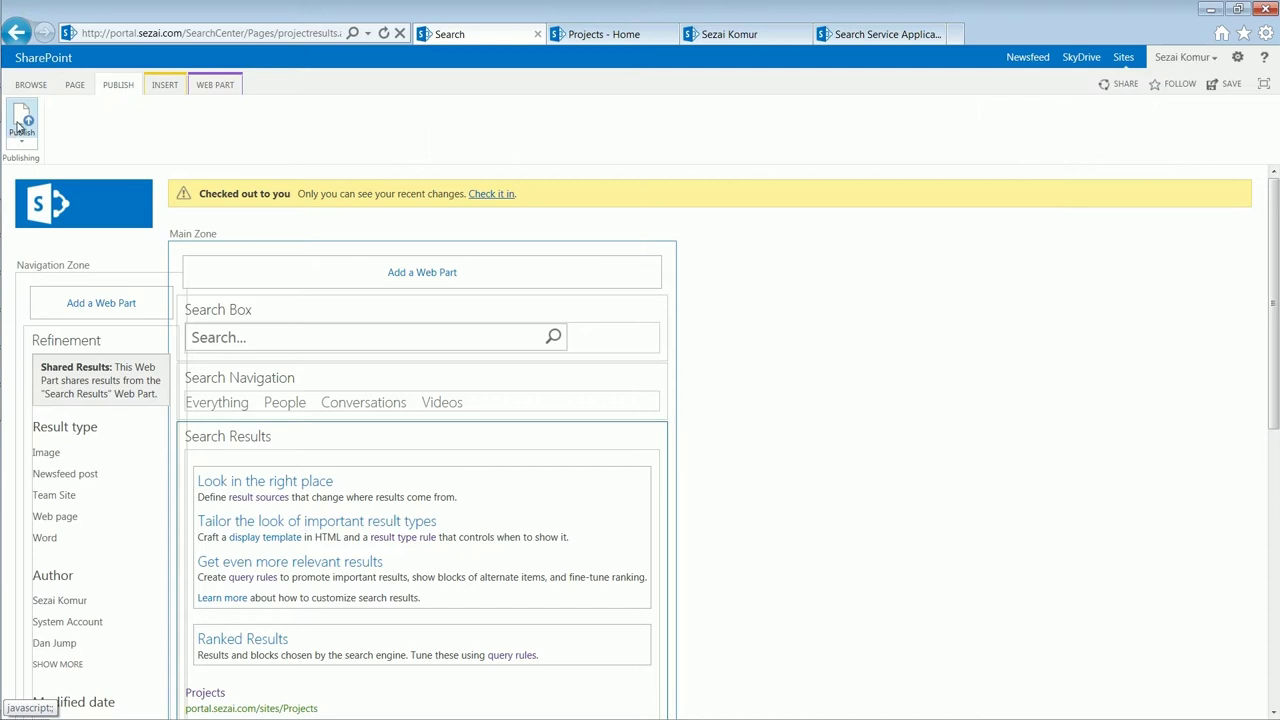
left_click(712, 462)
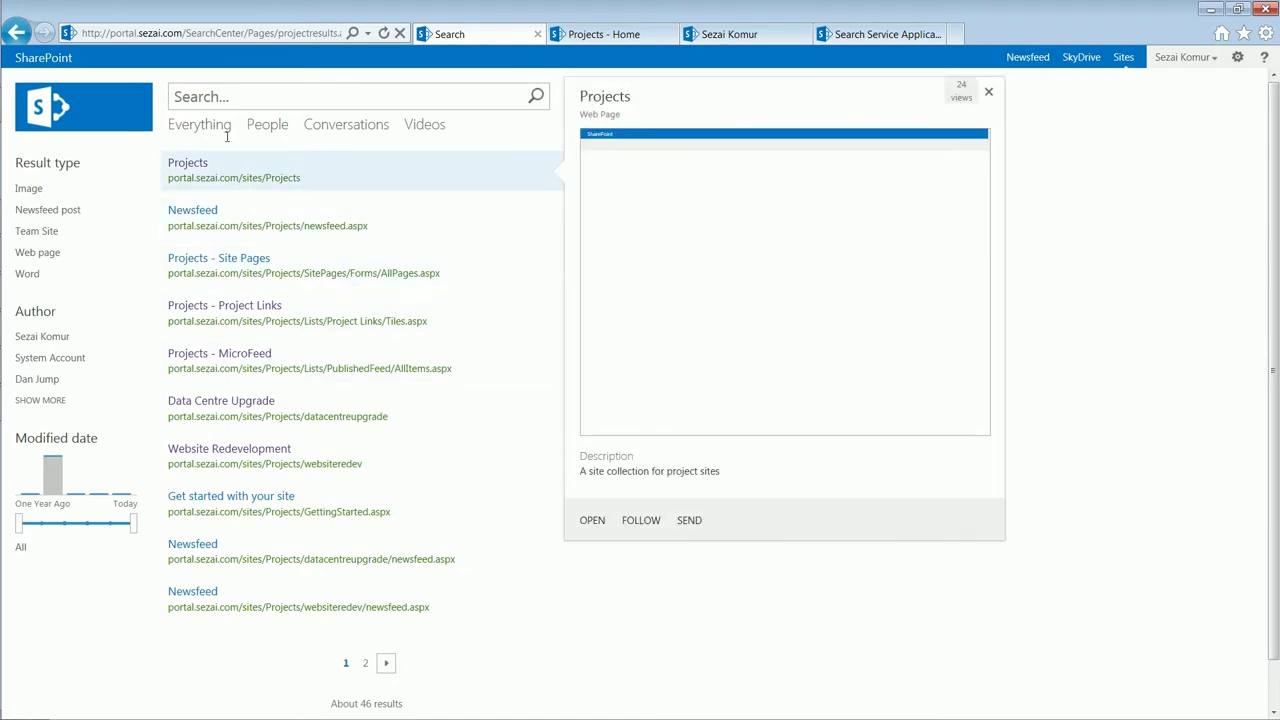
Search for docx on the published project results page
left_click(239, 96)
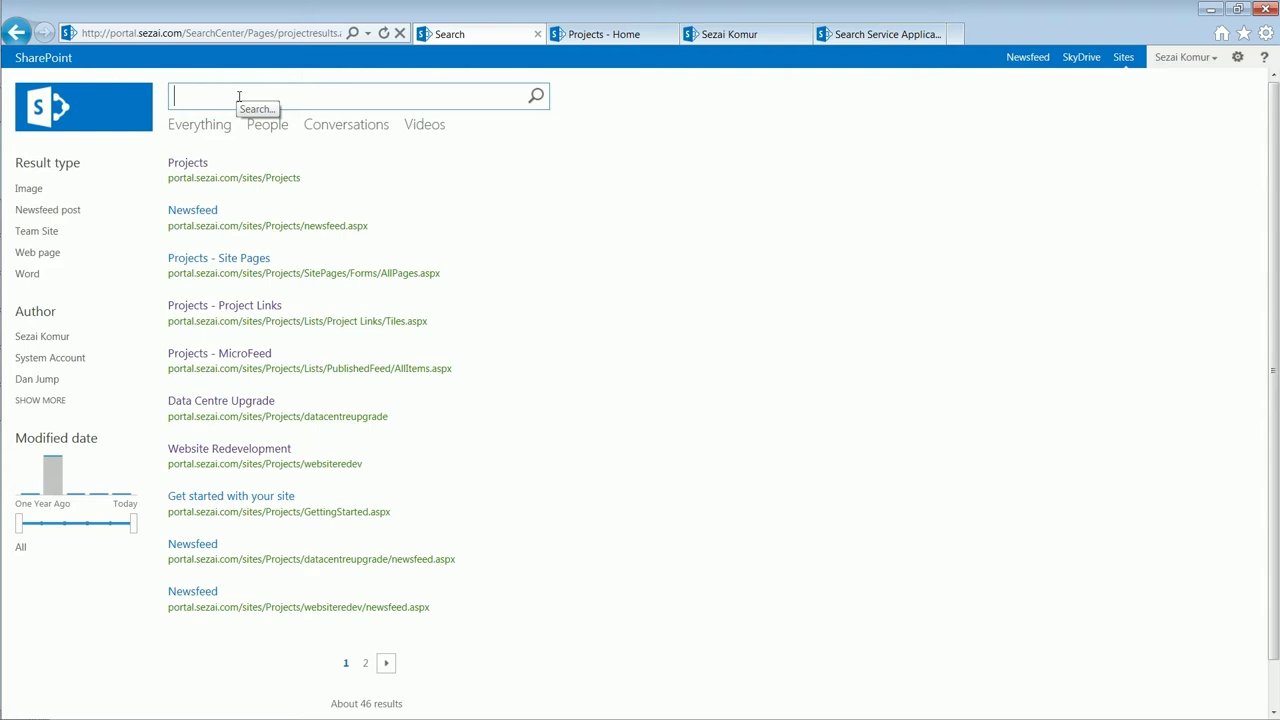
key("BackSpace")
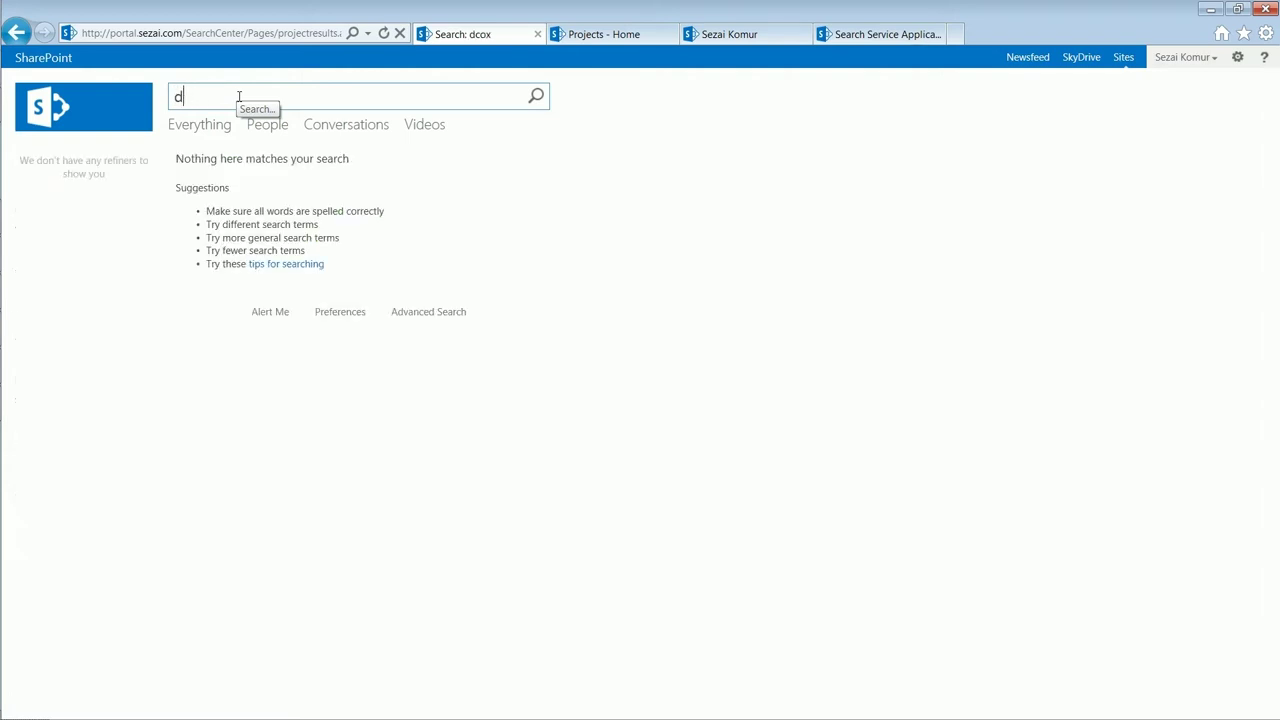
type("x")
key("Return")
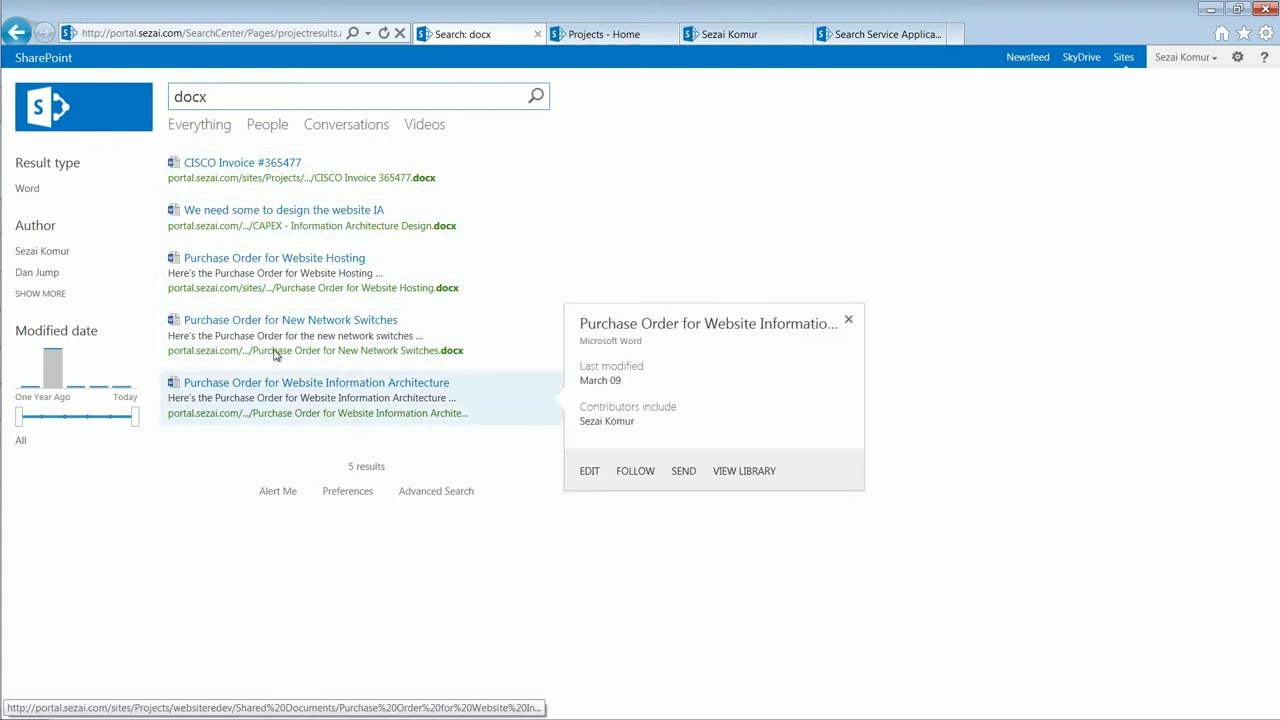
Compare the docx search results under the Everything and Videos search experiences
left_click(216, 128)
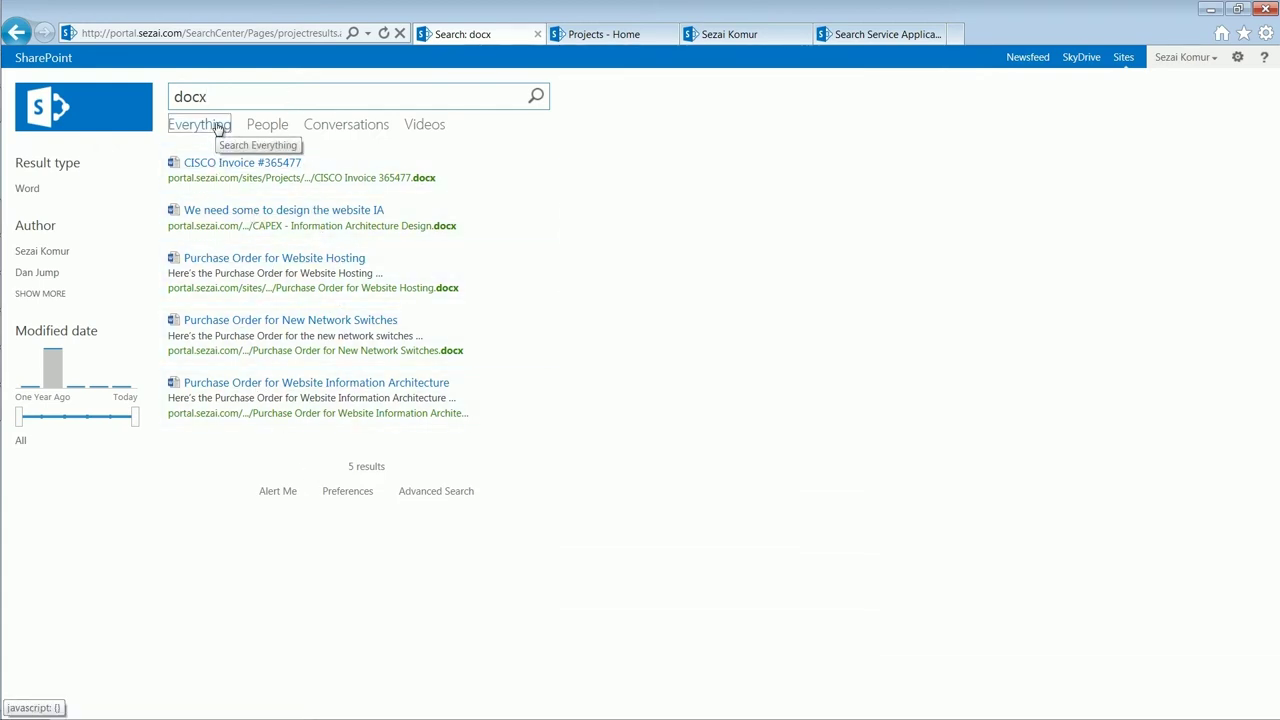
scroll(802, 308, "down", 3)
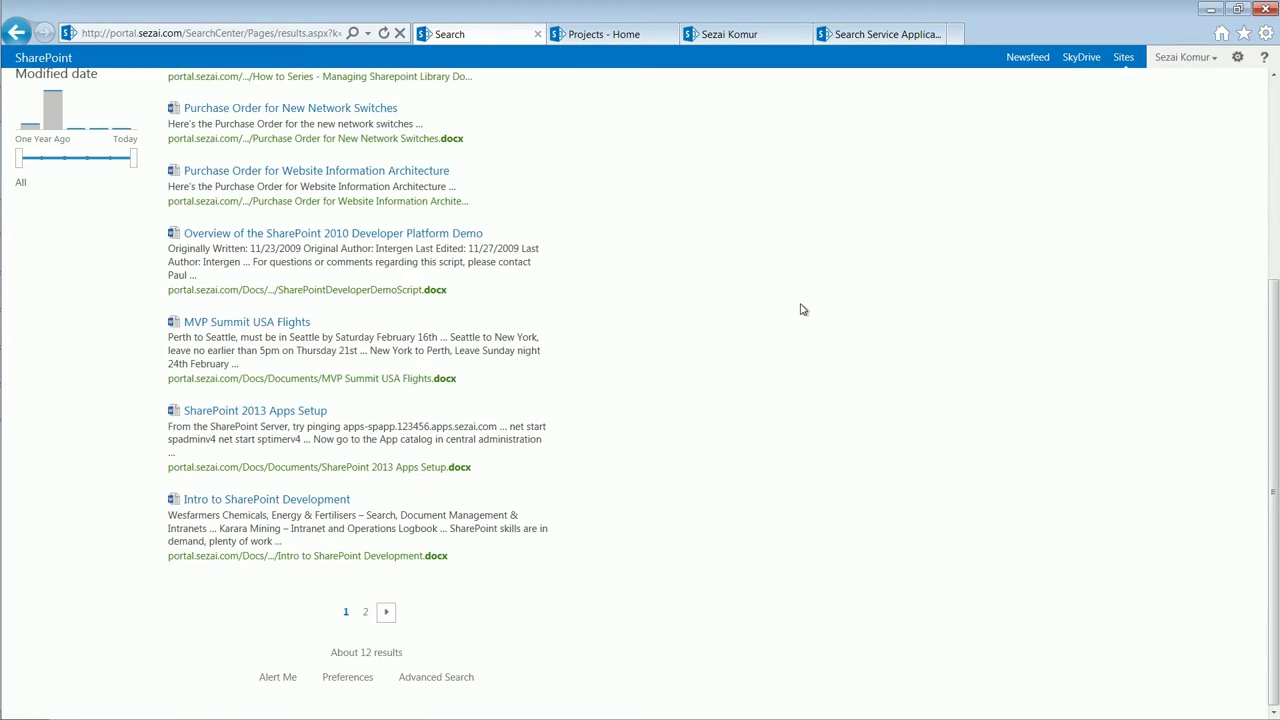
scroll(800, 309, "up", 3)
left_click(425, 124)
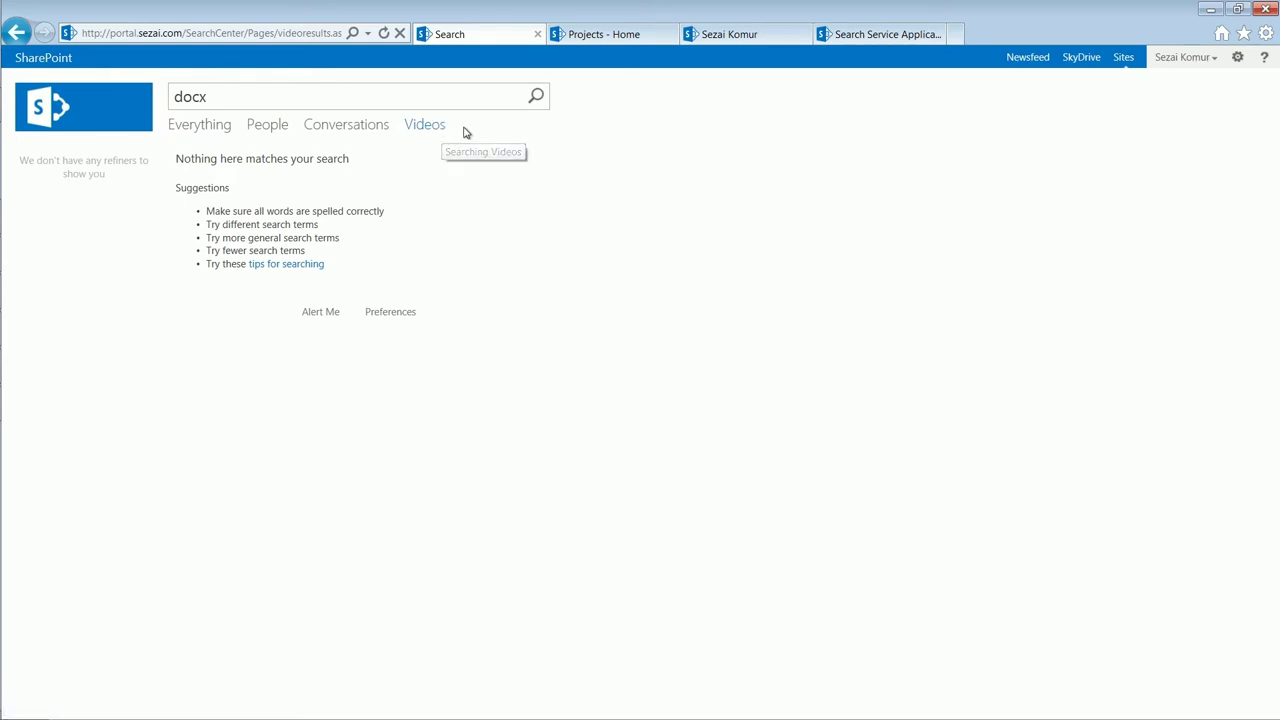
Open the Search Settings page in the Search Center's site settings
left_click(1238, 60)
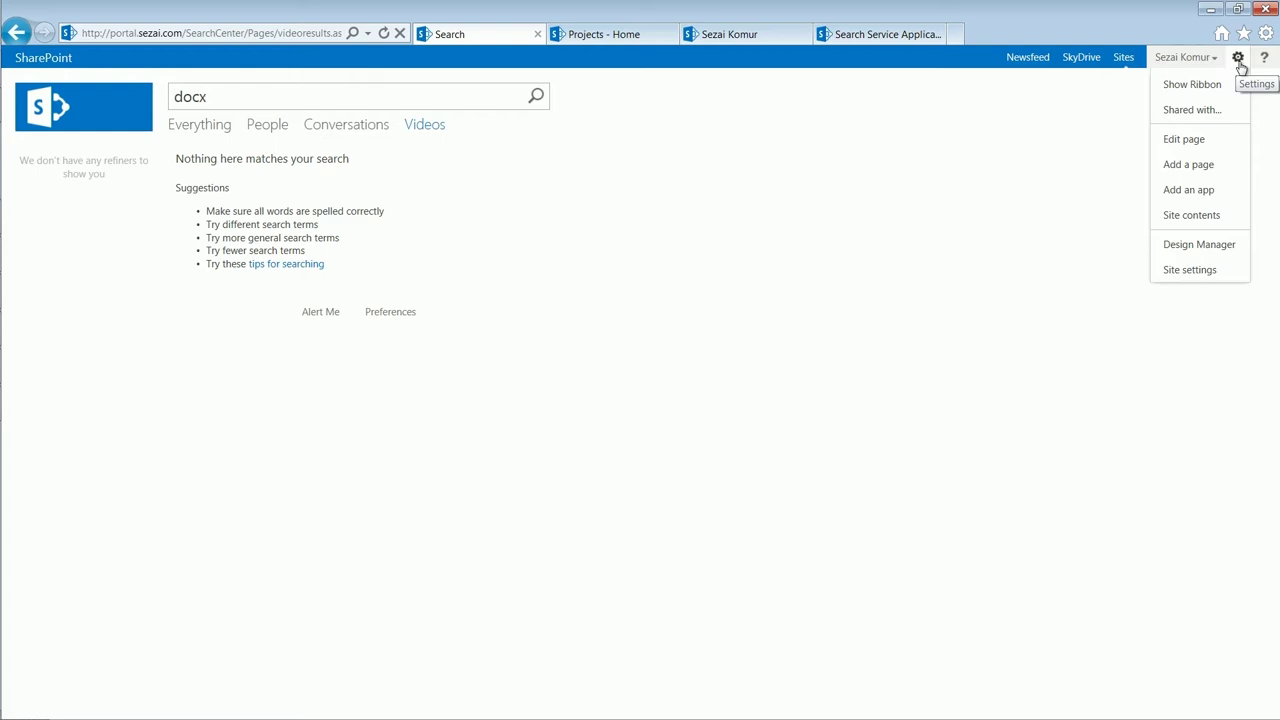
left_click(1217, 276)
scroll(1040, 405, "down", 1)
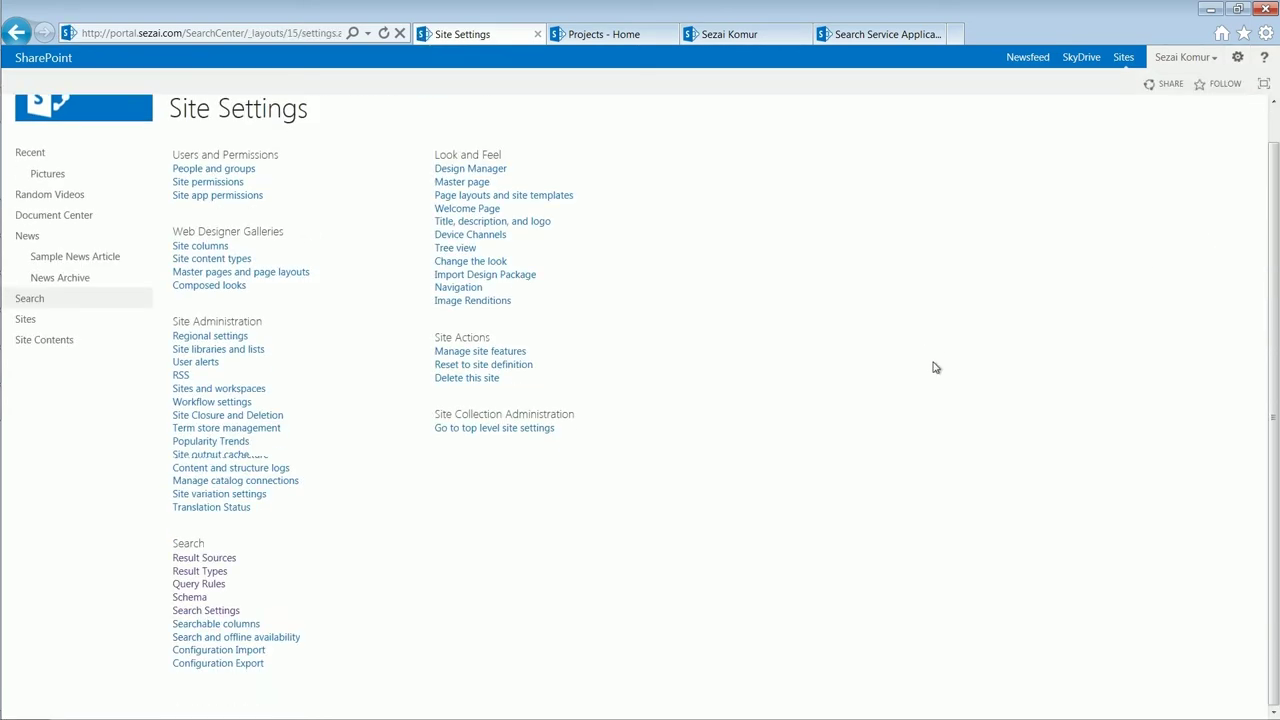
left_click(200, 610)
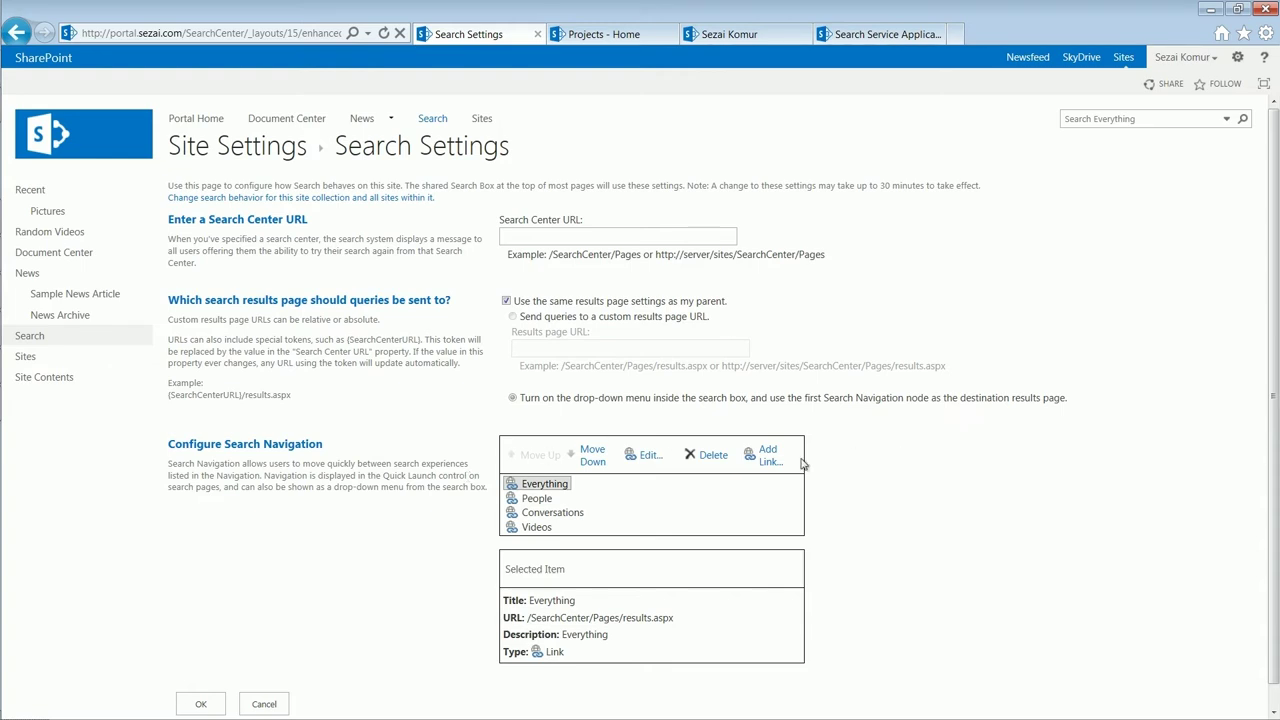
Add a search navigation link titled Projects pointing to /SearchCenter/Pages/projectresults.aspx and save the search settings
left_click(764, 456)
left_click(600, 324)
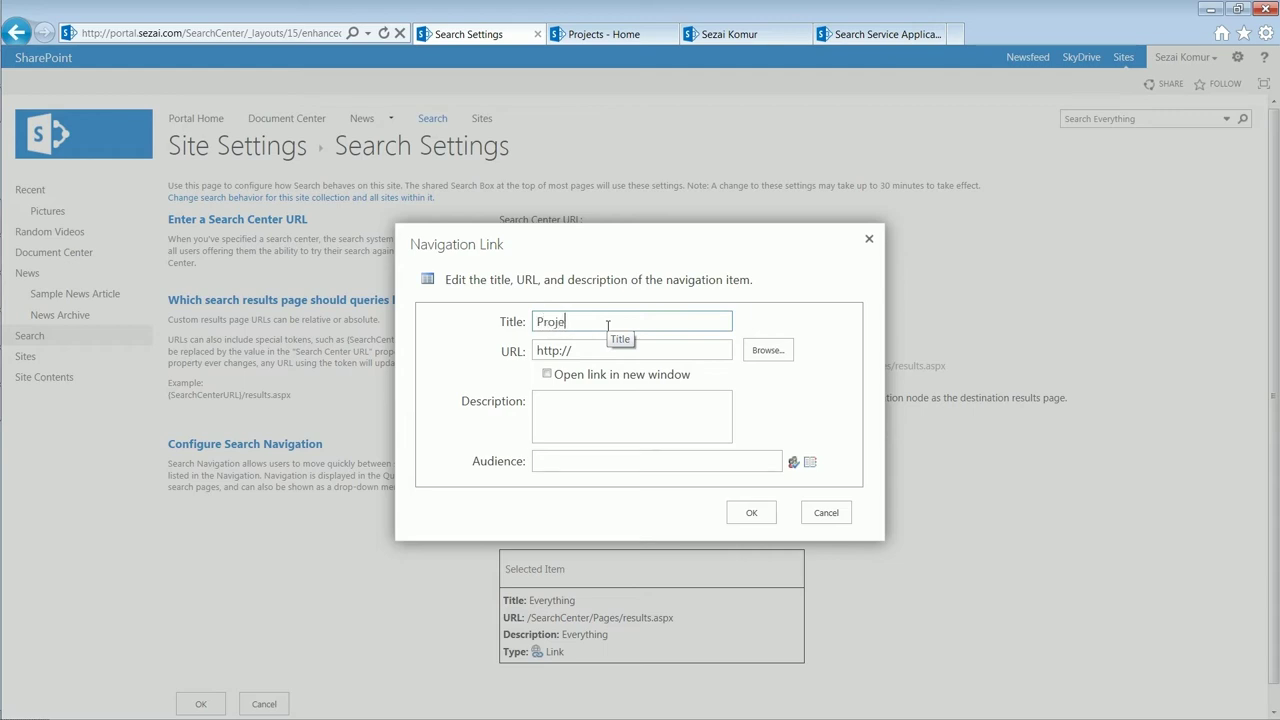
left_click(584, 352)
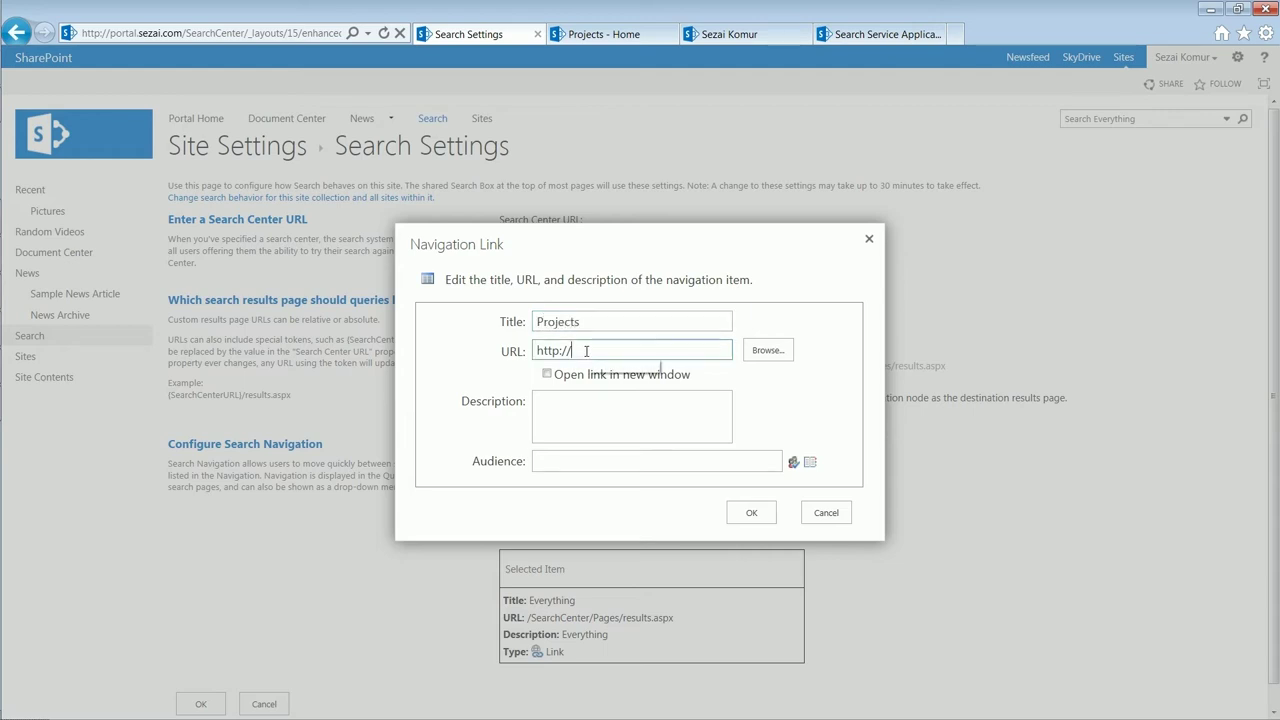
left_click(768, 352)
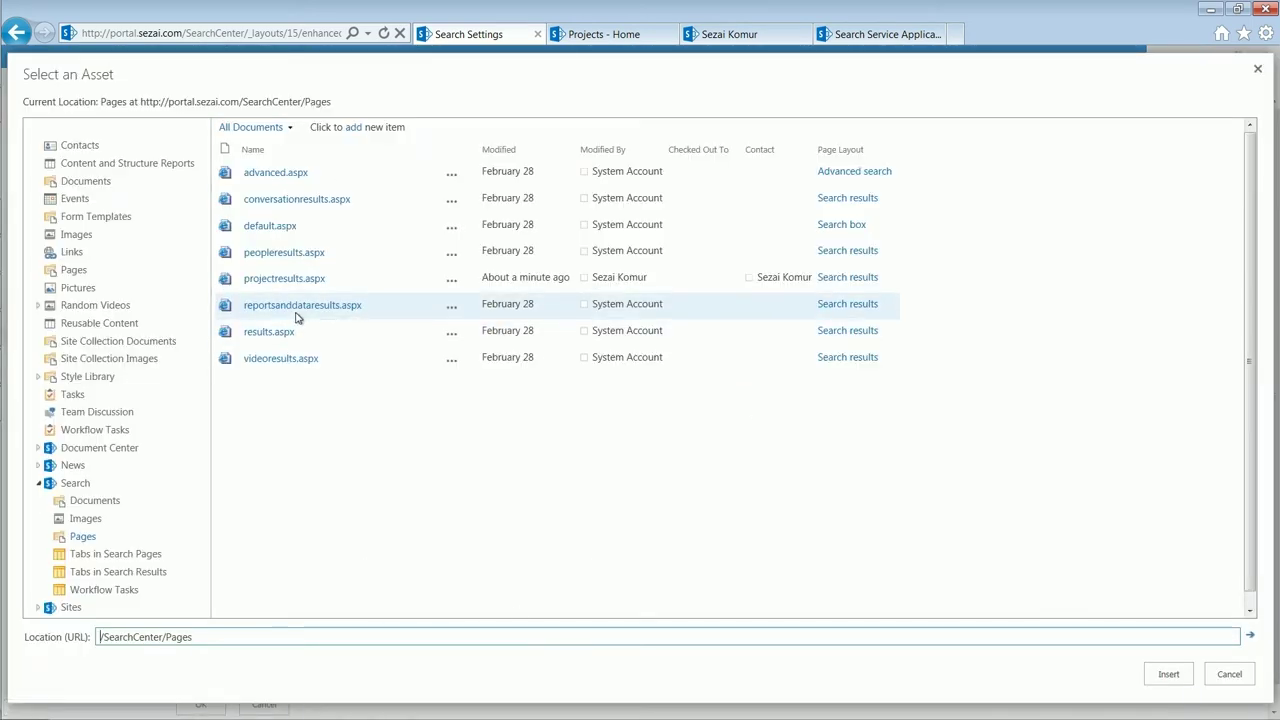
left_click(350, 285)
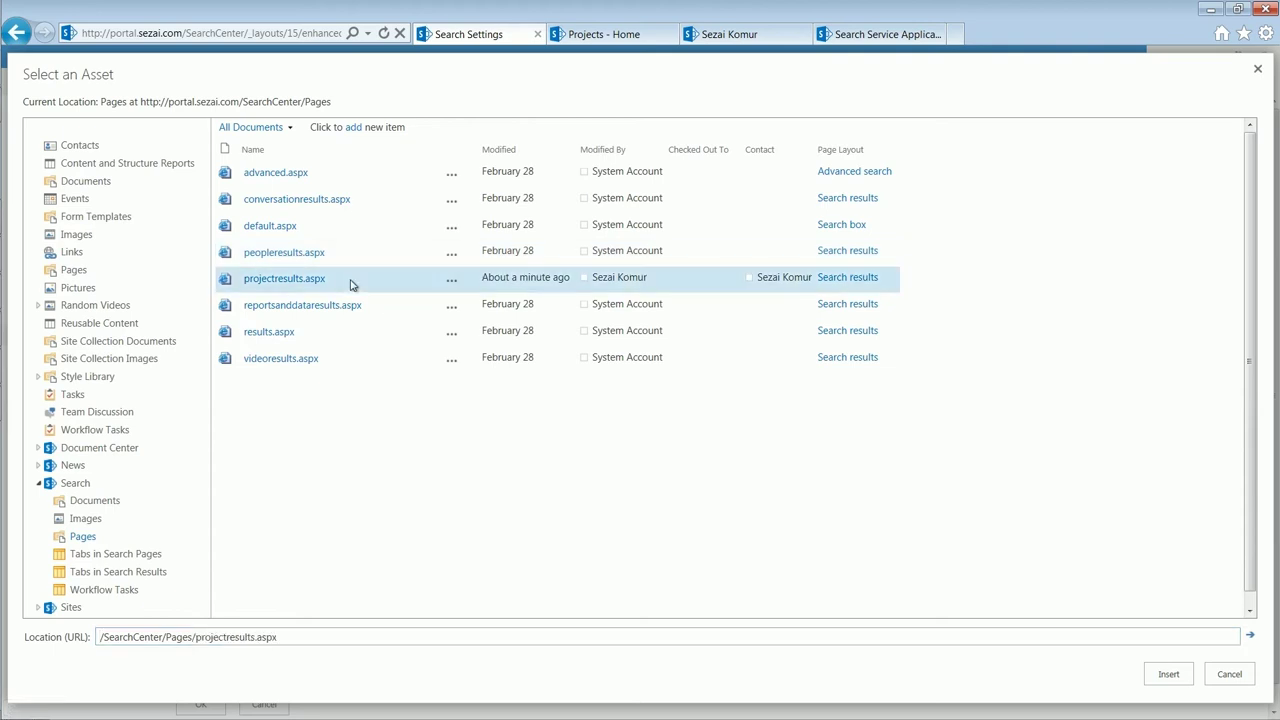
left_click(1174, 677)
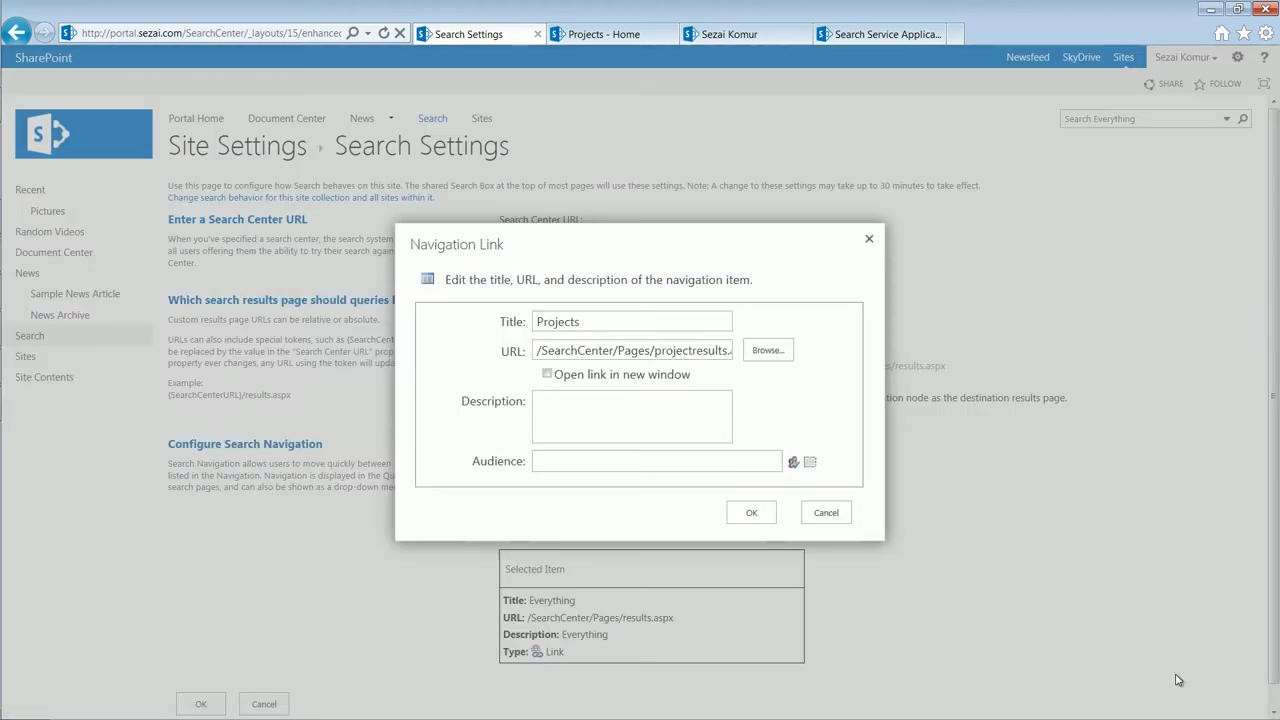
left_click(752, 513)
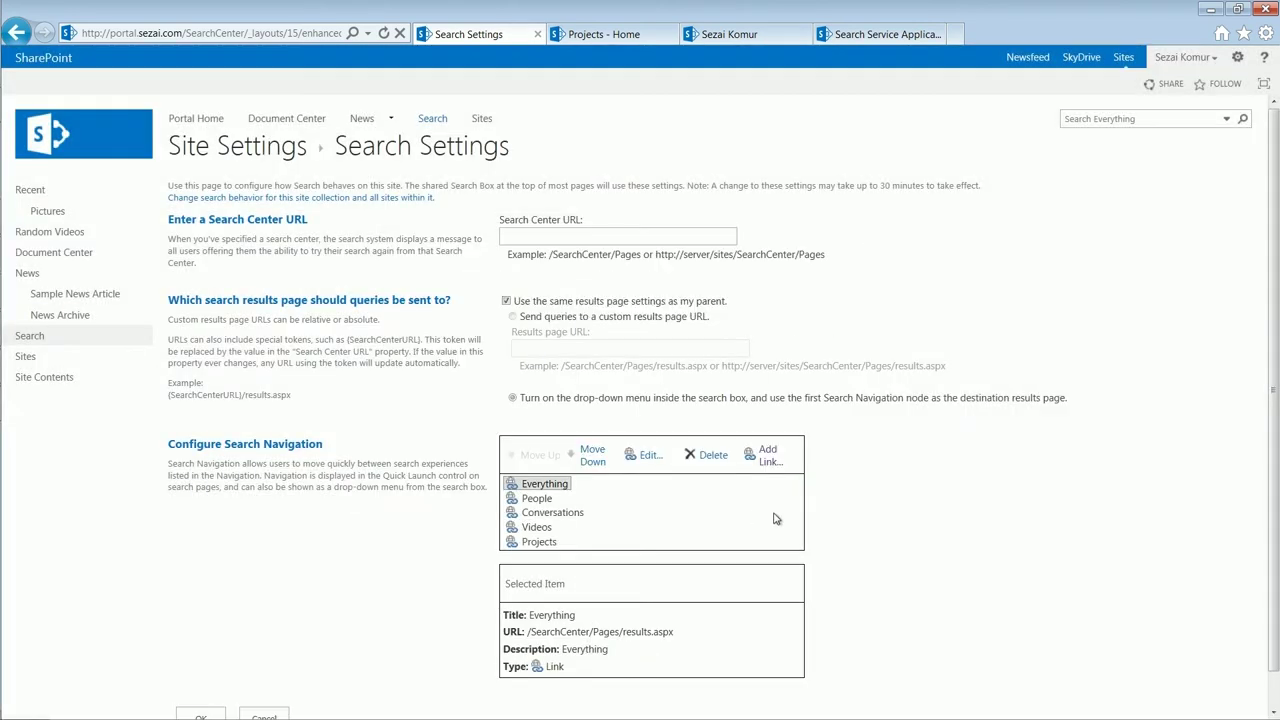
scroll(700, 400, "down", 1)
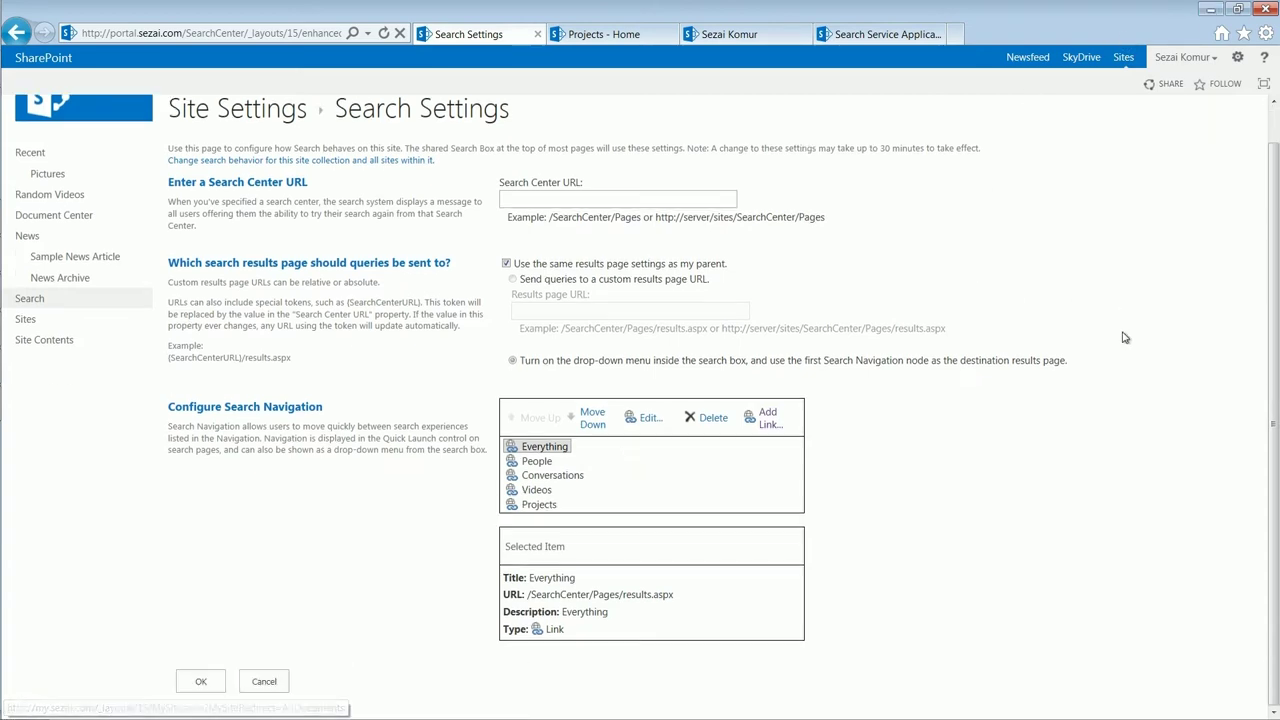
left_click(209, 682)
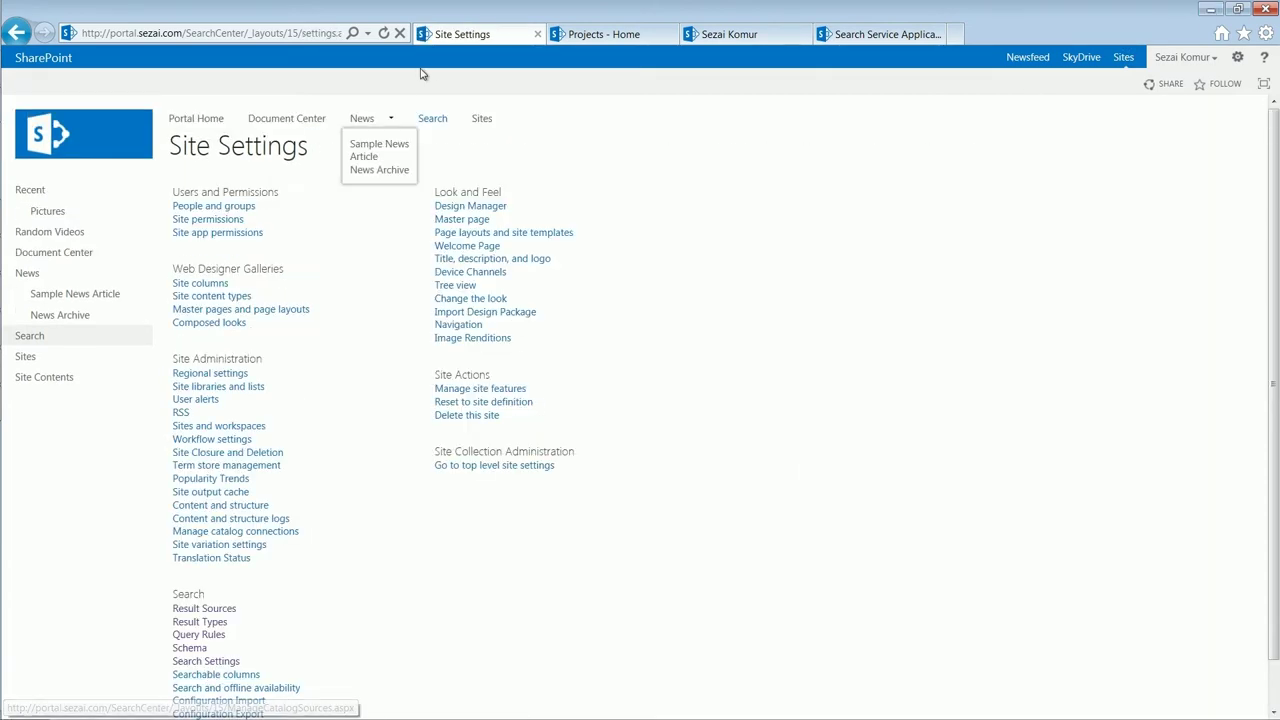
Search for invoice from the Search Center home page and view the results under the Projects search experience
left_click(432, 119)
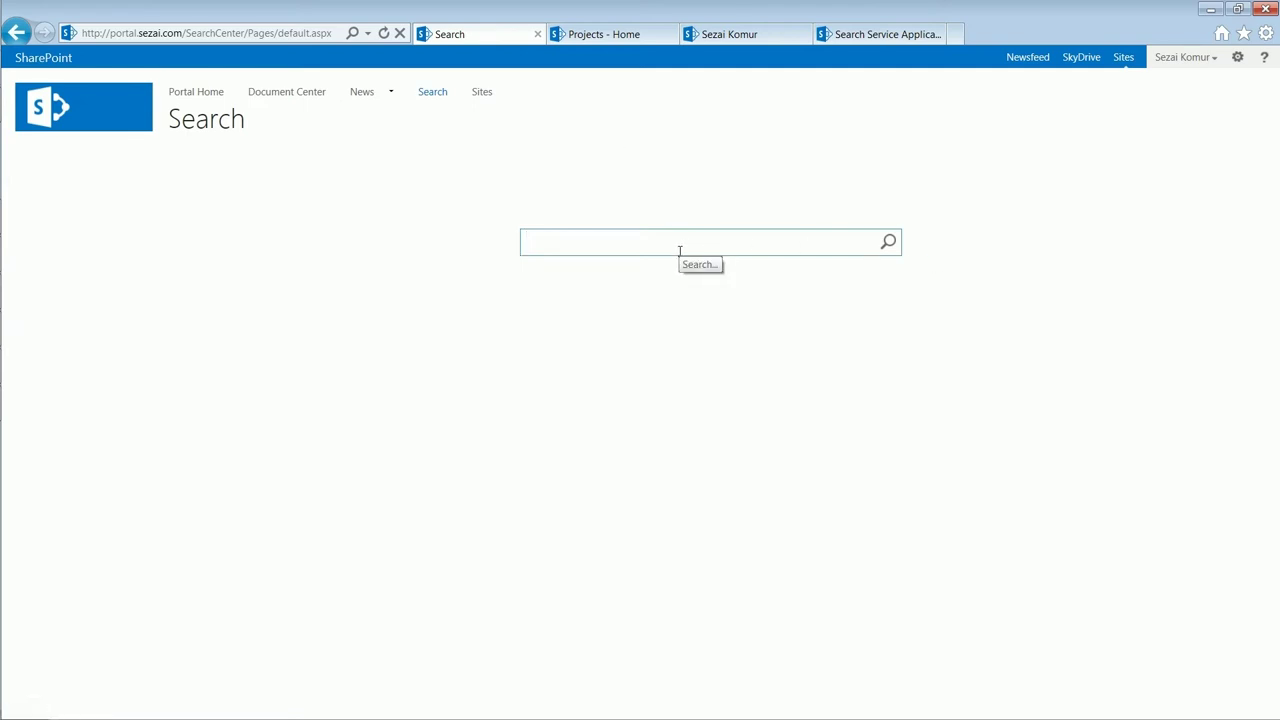
type("invoice")
key("Return")
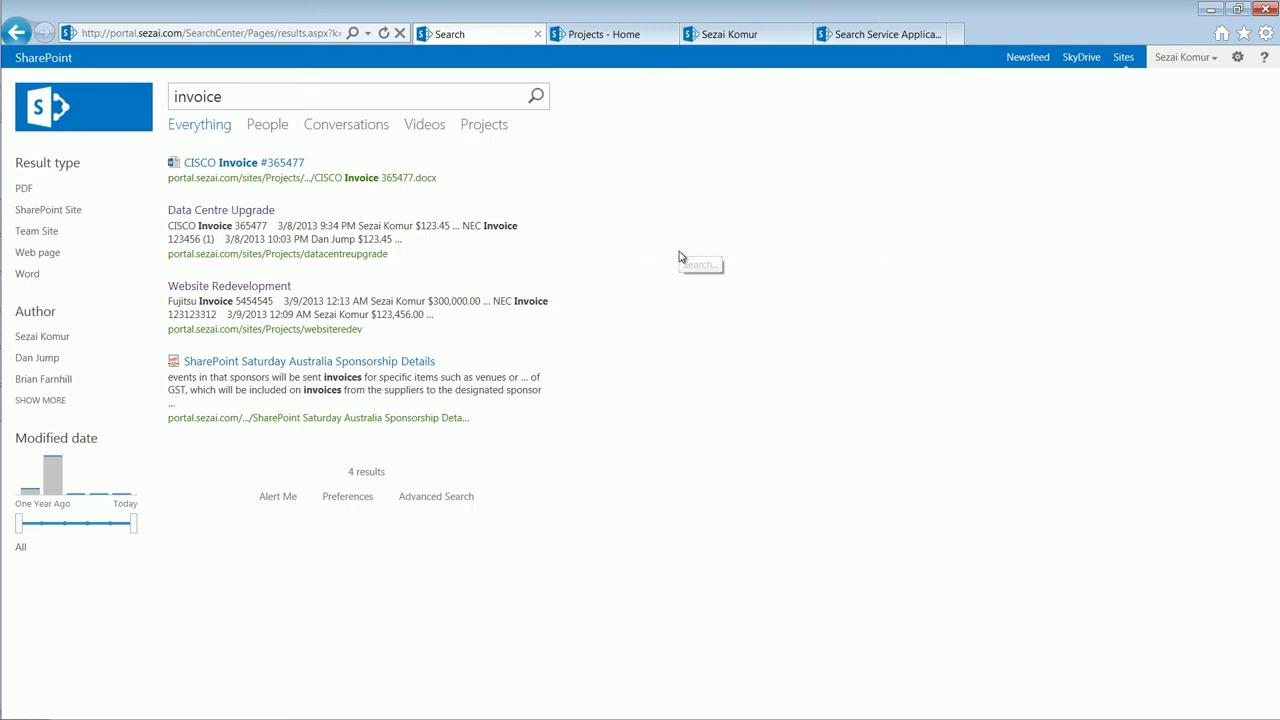
left_click(500, 130)
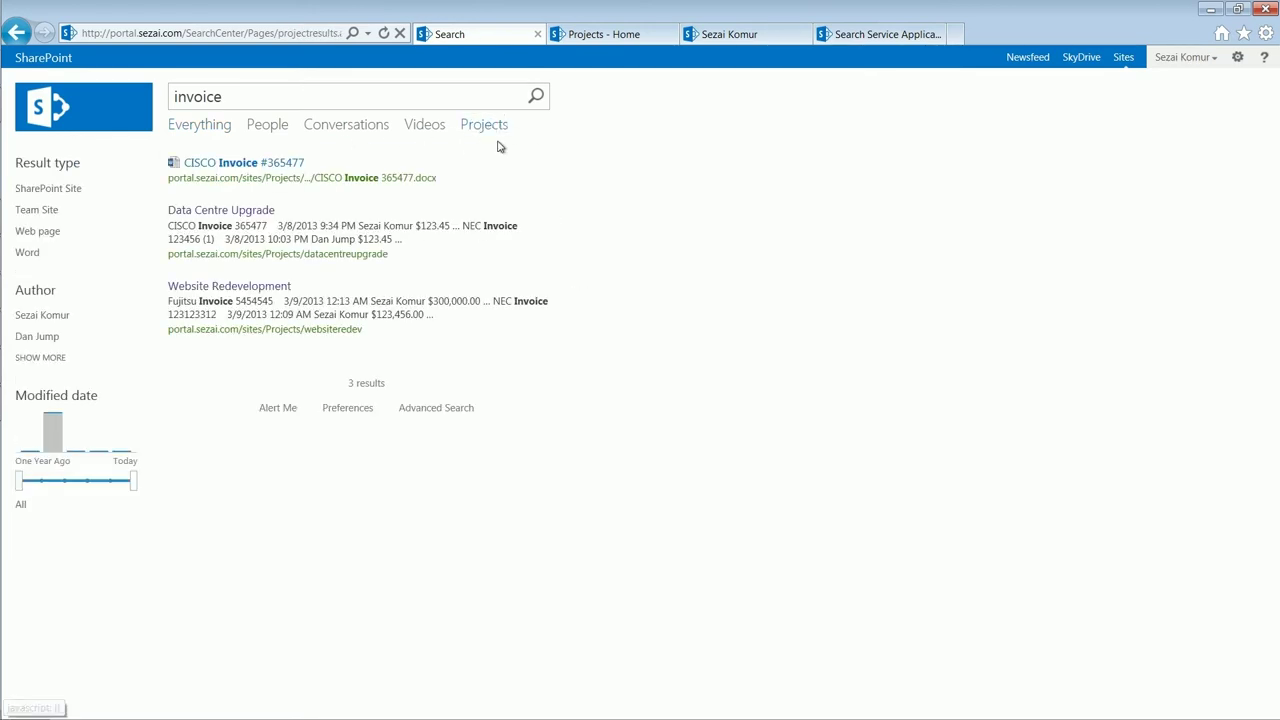
left_click_drag(271, 100, 140, 95)
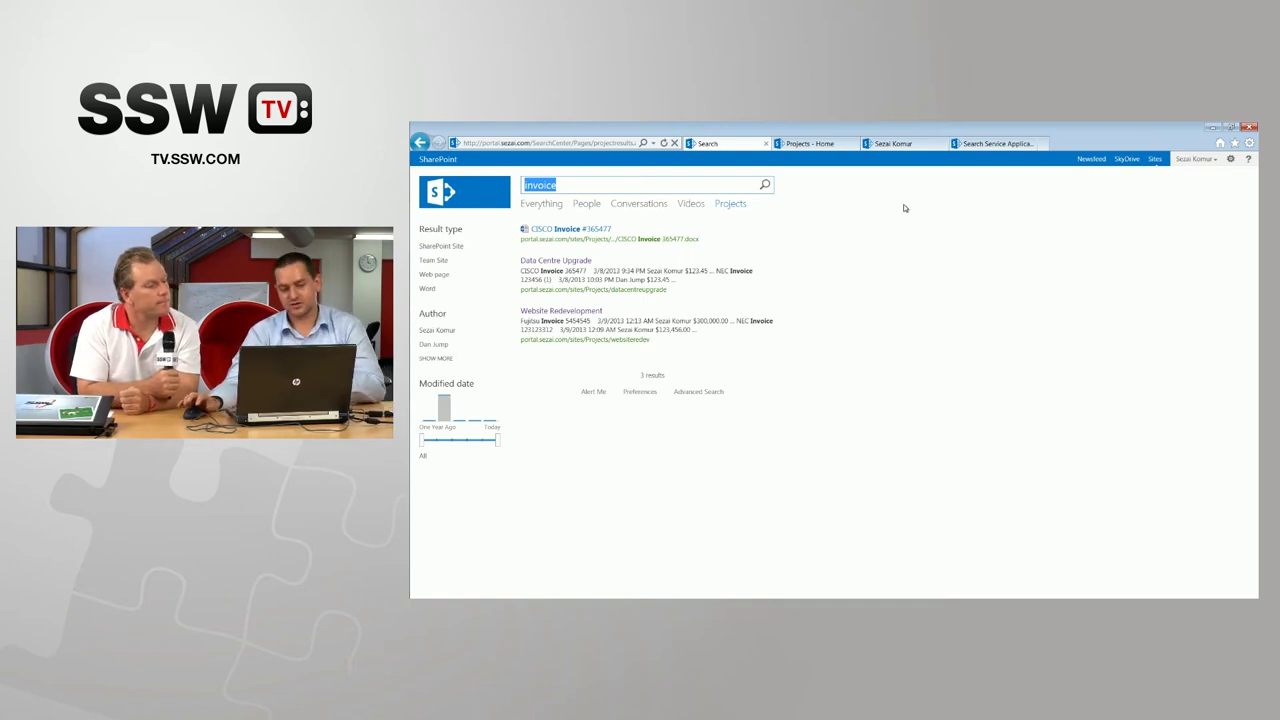
Open the Manage Result Types page from the Search Center's site settings
left_click(1211, 128)
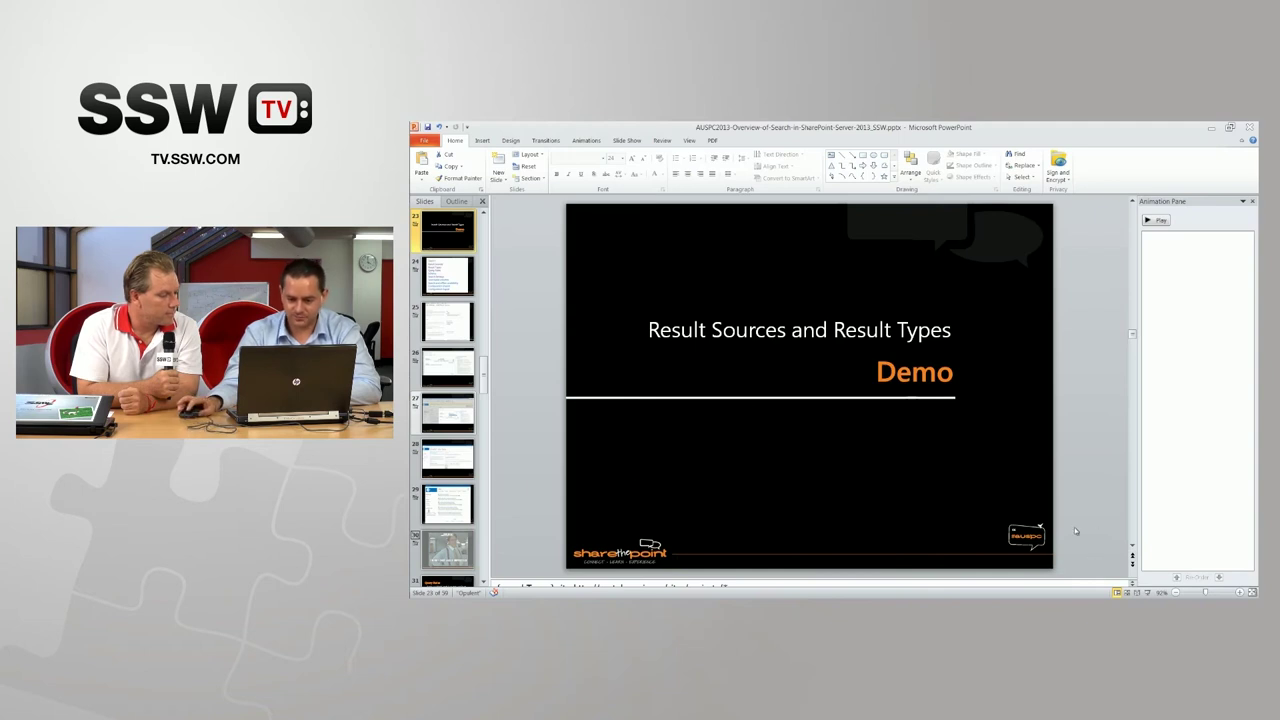
mouse_move(425, 165)
left_click(501, 142)
left_click(1231, 163)
left_click(1199, 303)
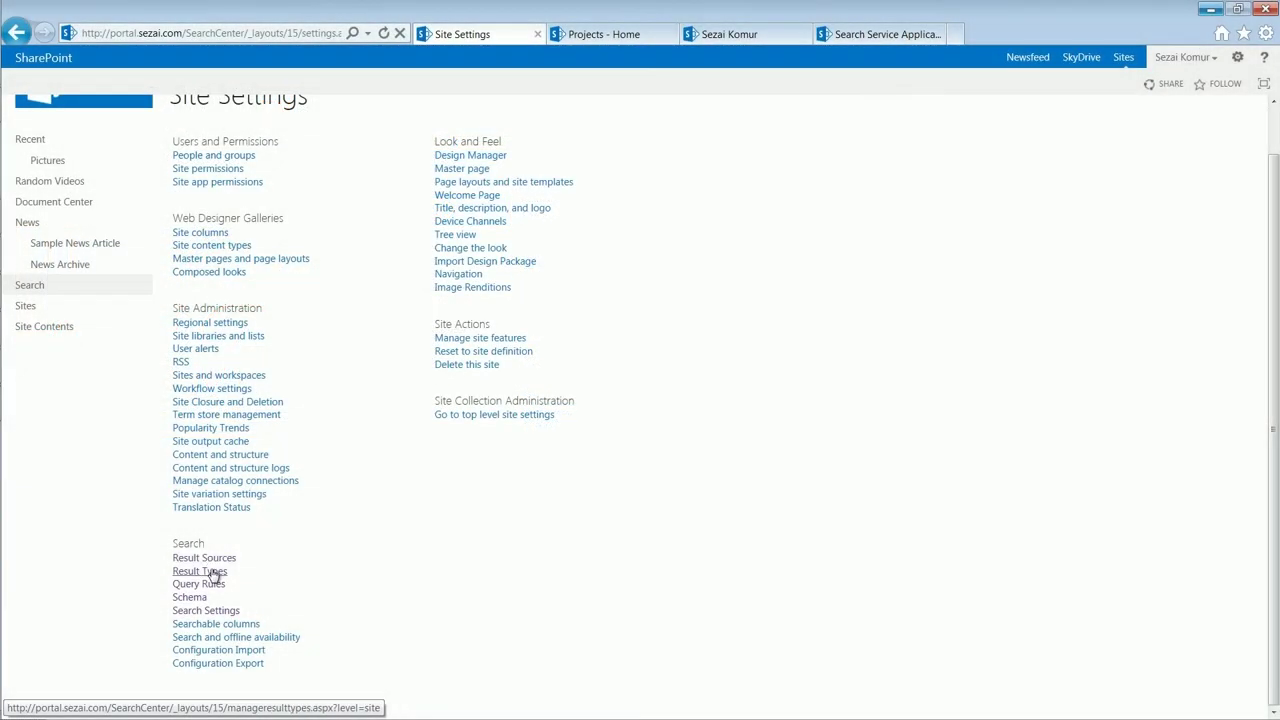
left_click(541, 533)
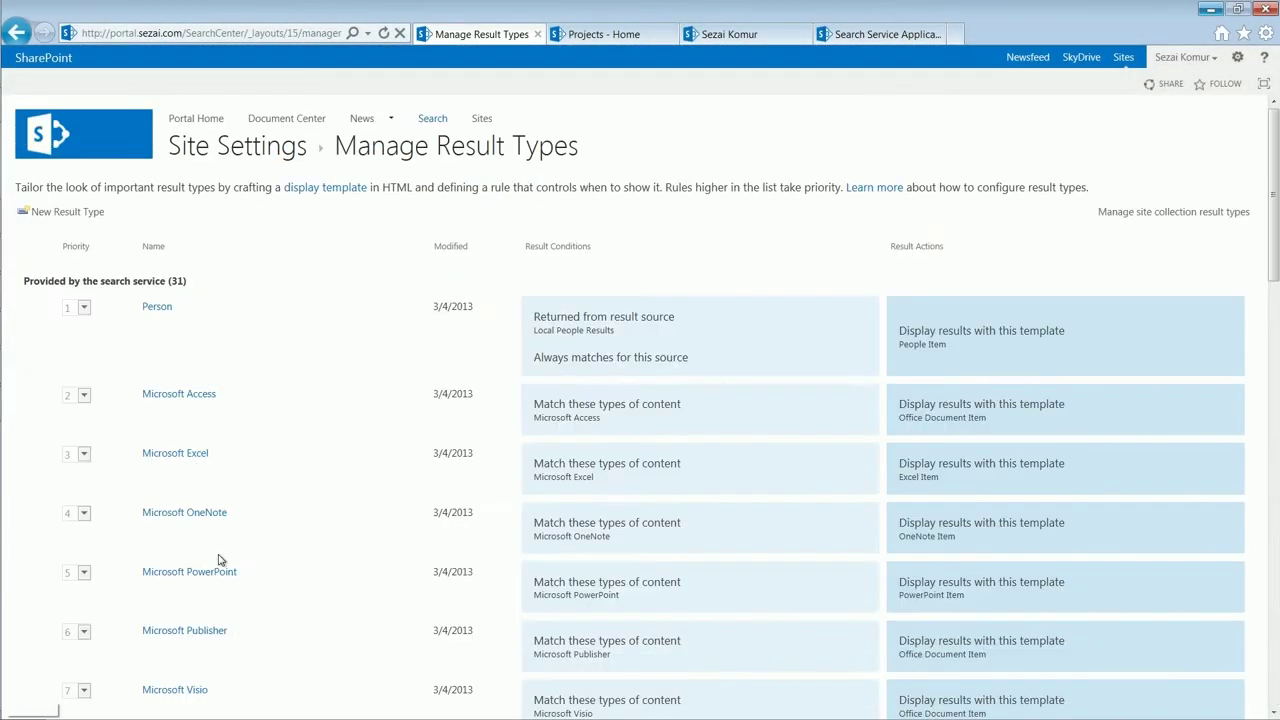
Examine the built-in result types, comparing their result conditions with the display templates assigned as result actions
scroll(288, 295, "down", 3)
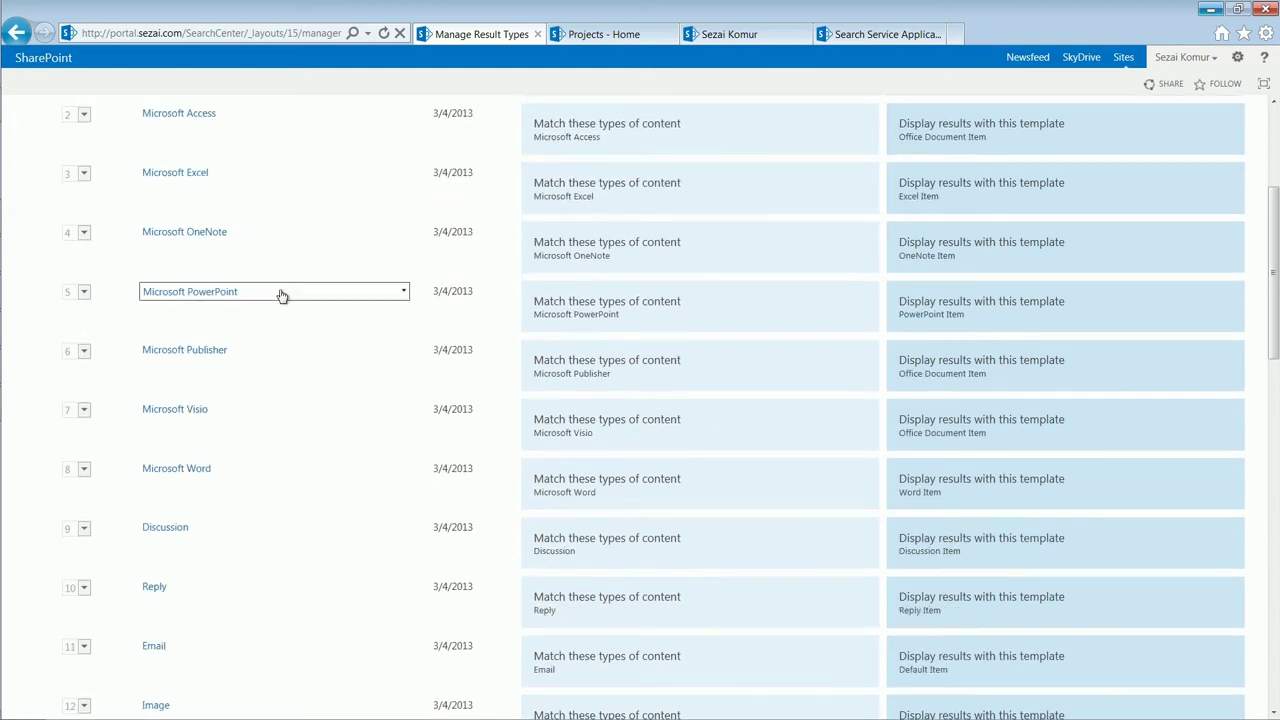
scroll(147, 386, "down", 2)
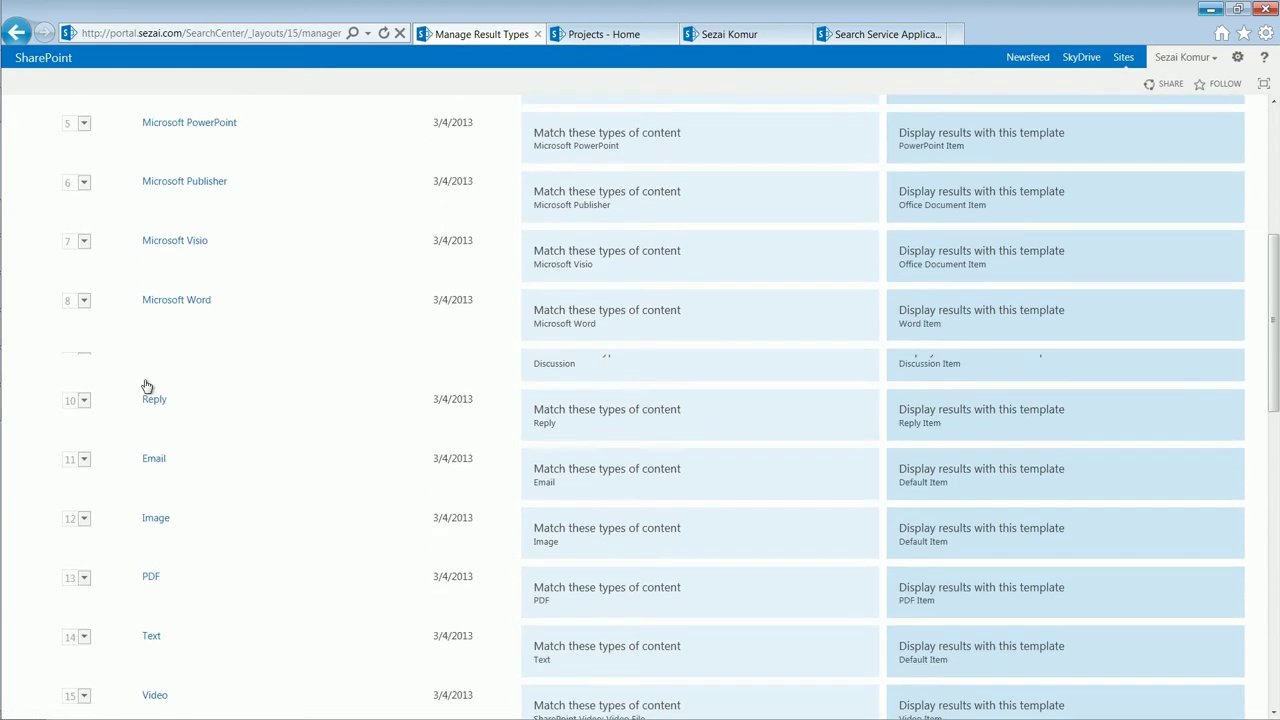
scroll(294, 303, "up", 5)
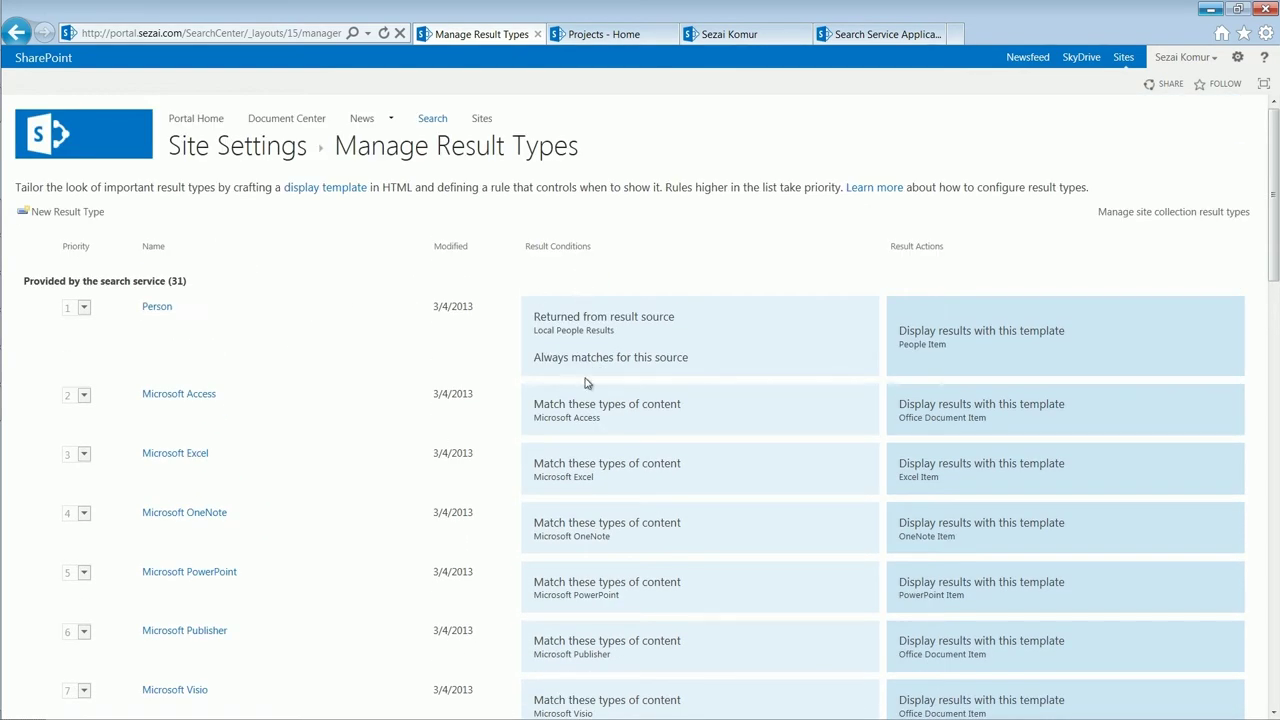
scroll(587, 383, "down", 10)
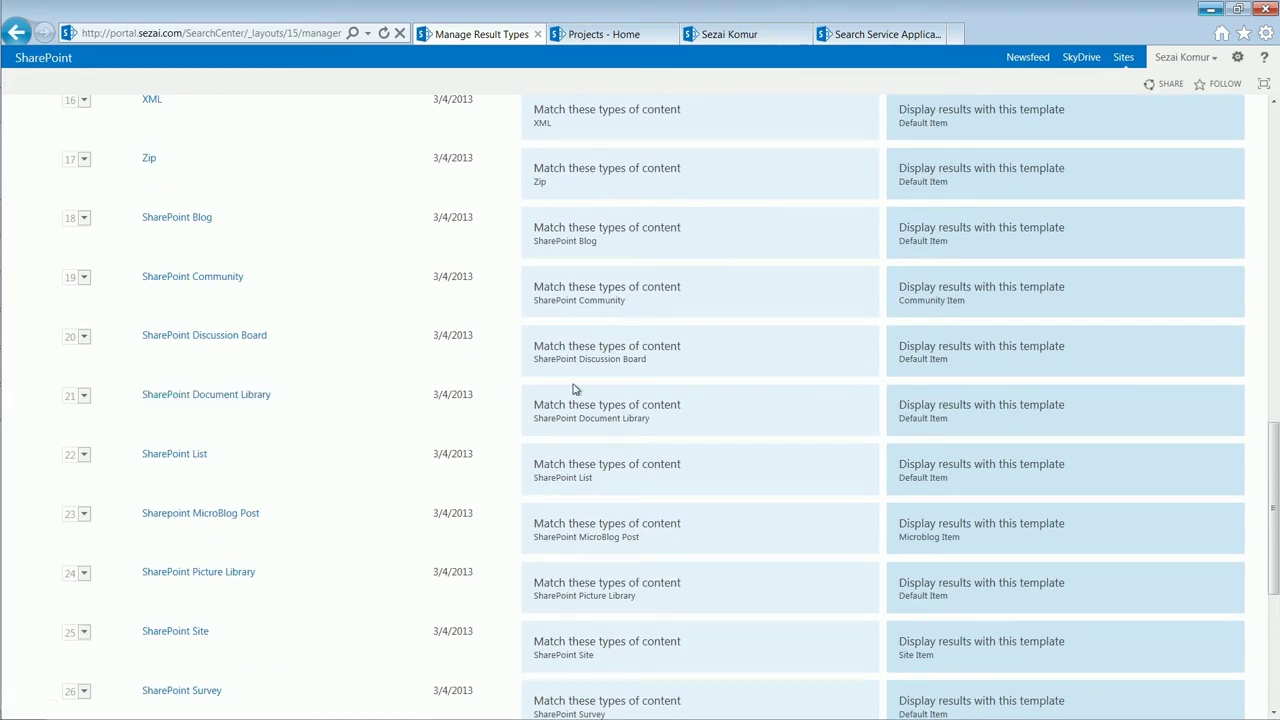
scroll(666, 343, "up", 10)
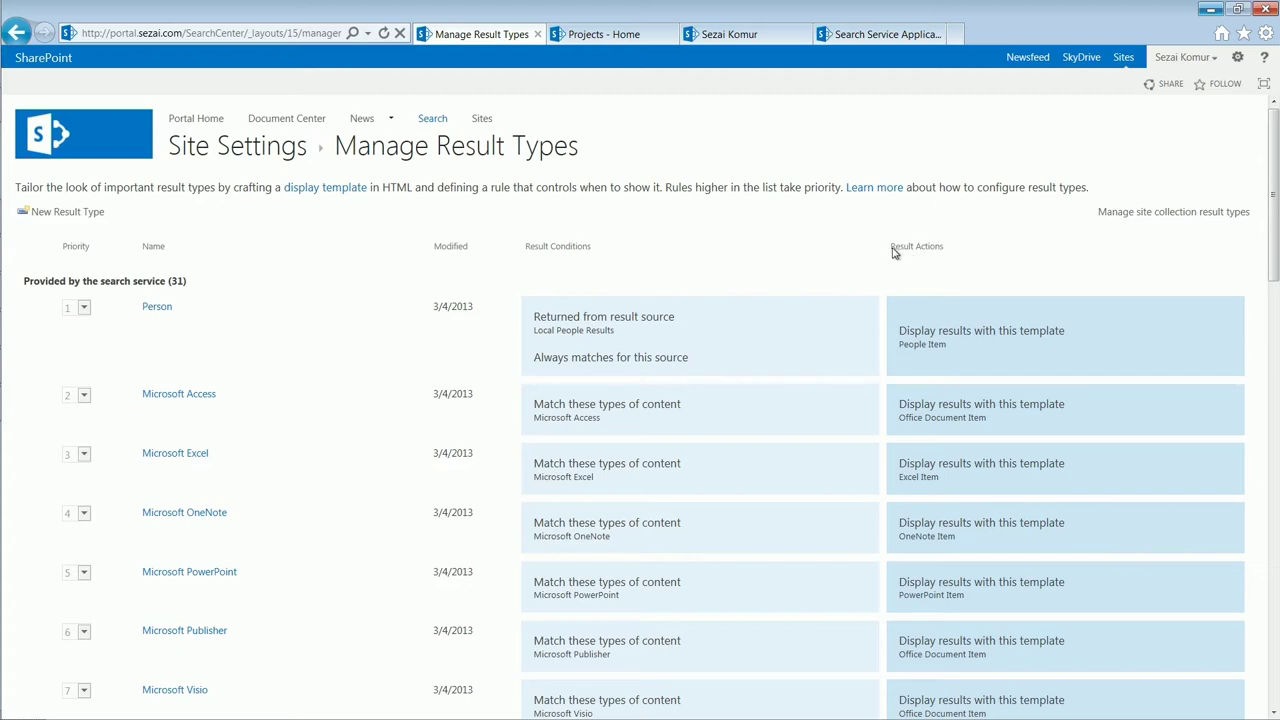
triple_click(923, 330)
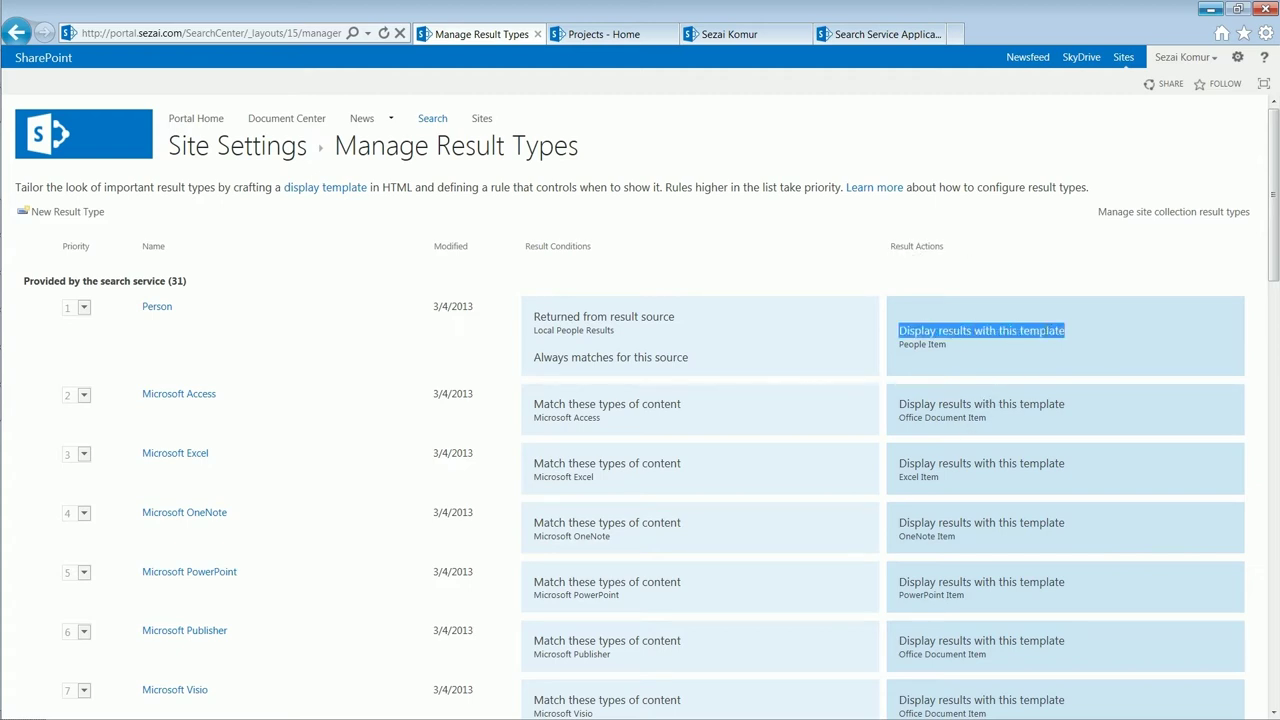
scroll(1031, 346, "down", 6)
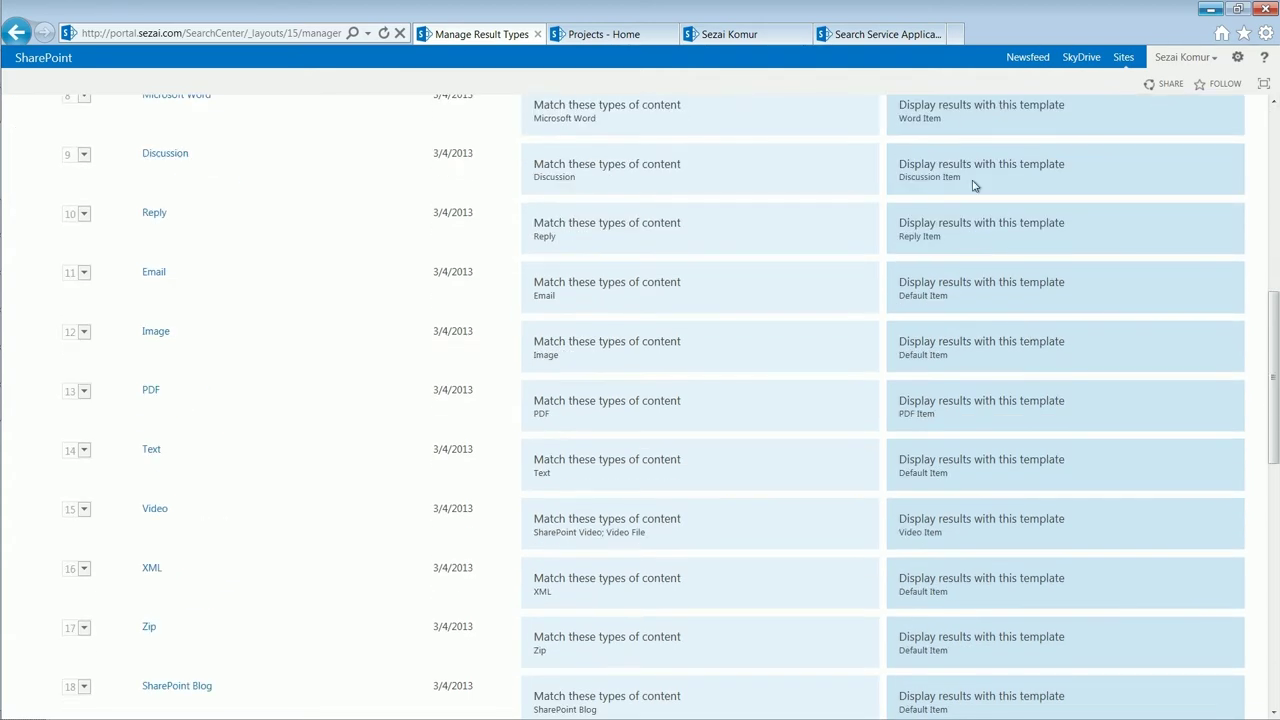
scroll(975, 186, "down", 8)
triple_click(934, 285)
scroll(966, 350, "down", 1)
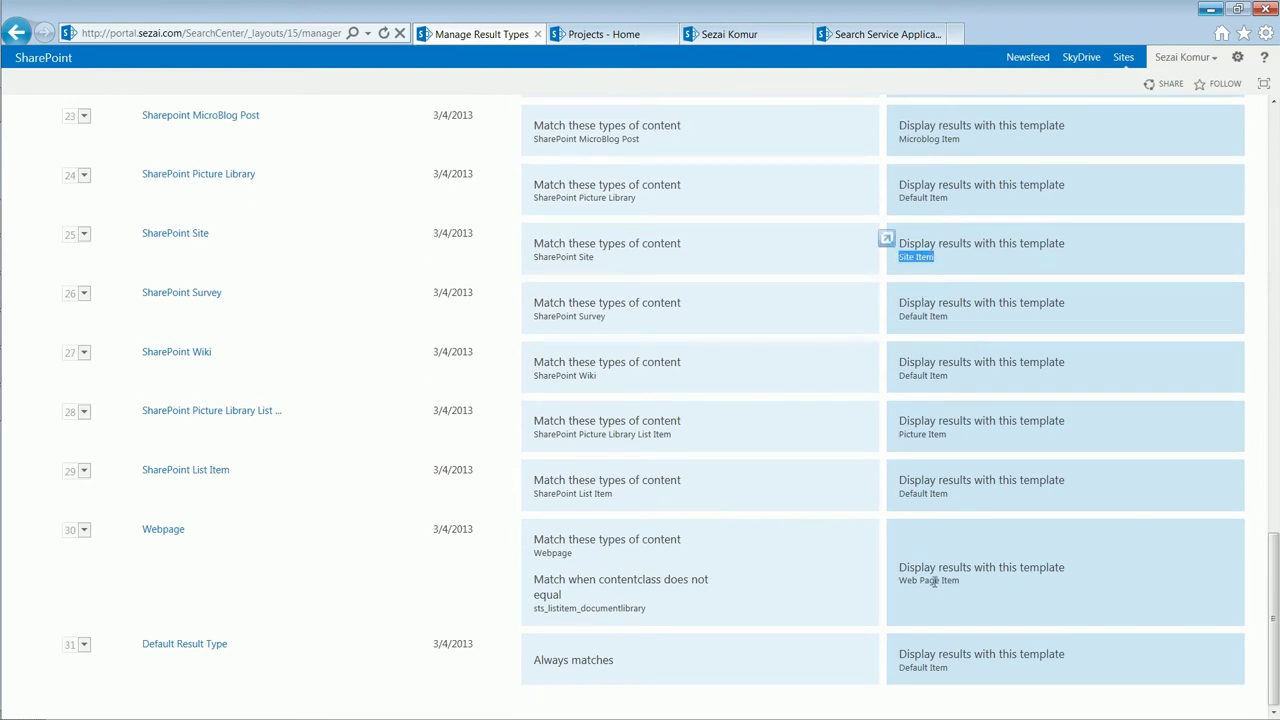
scroll(933, 581, "up", 15)
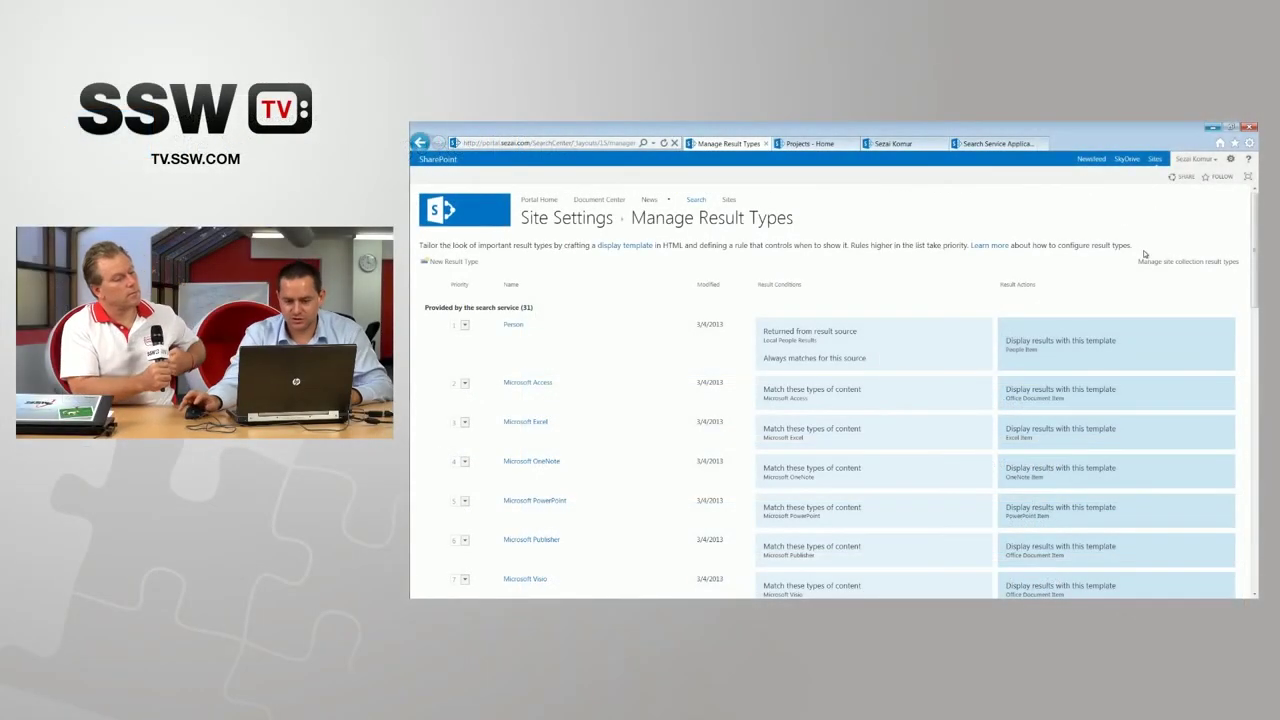
scroll(491, 443, "down", 5)
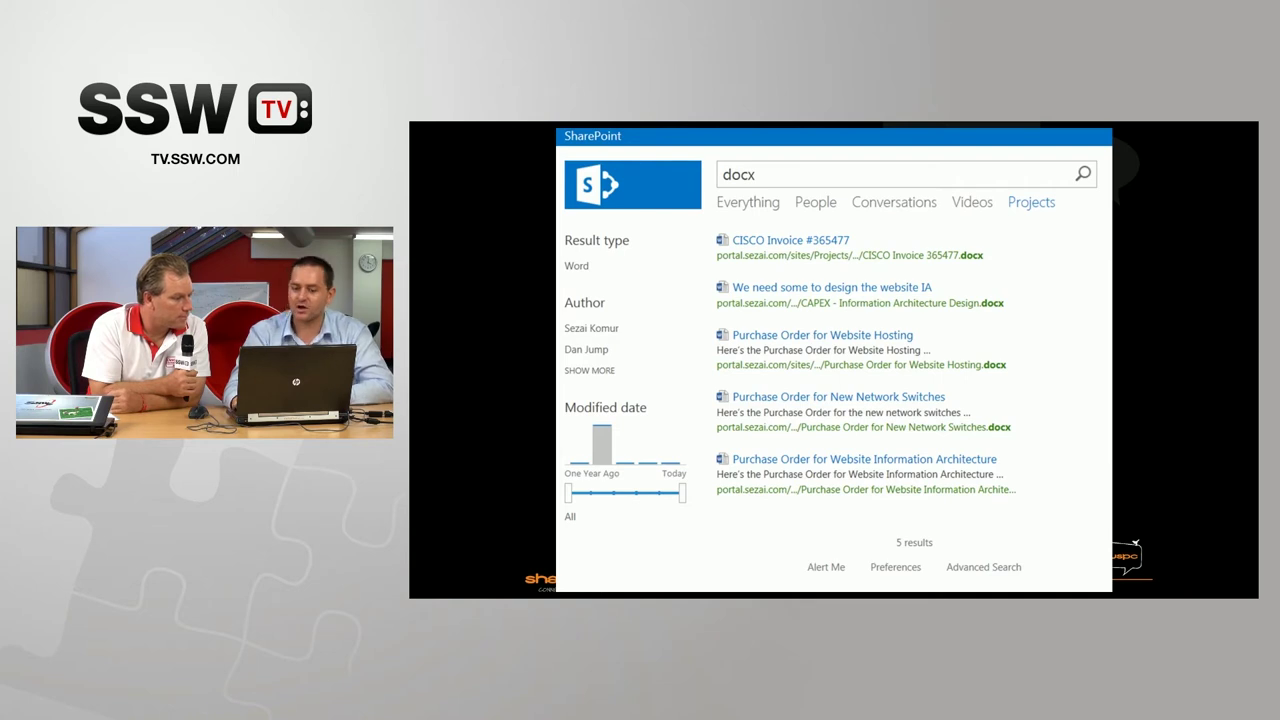
key("Right")
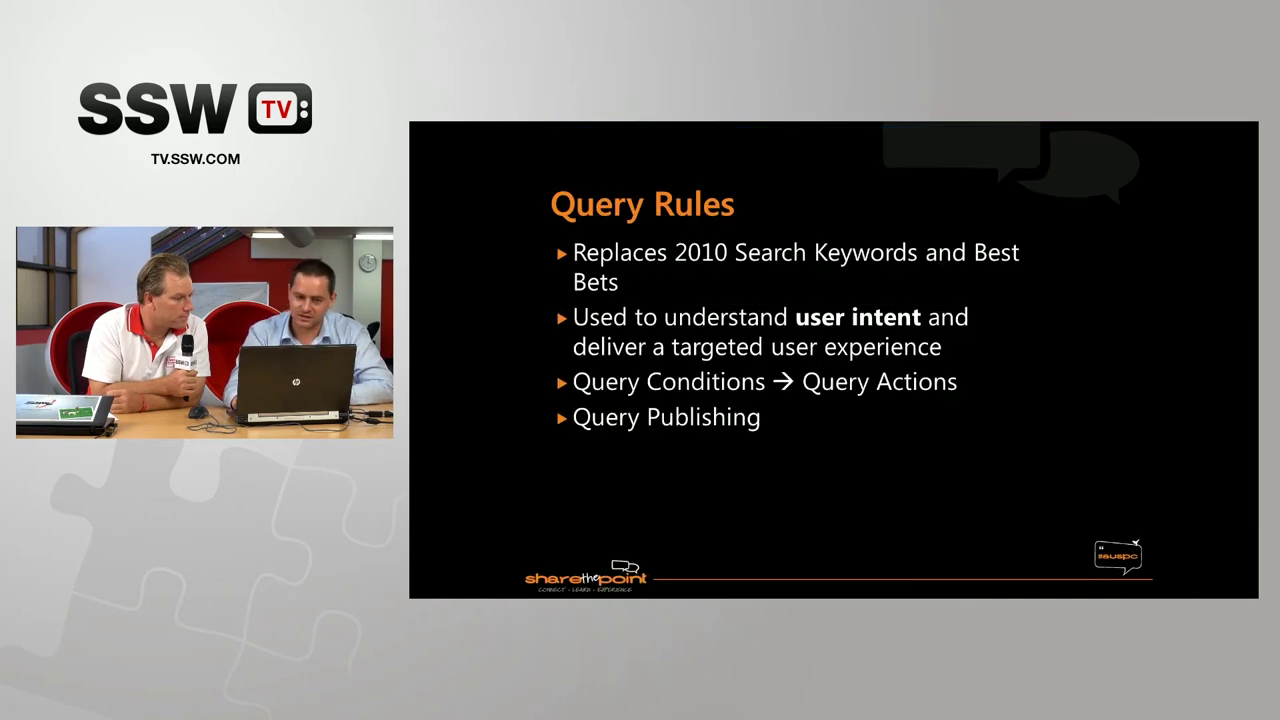